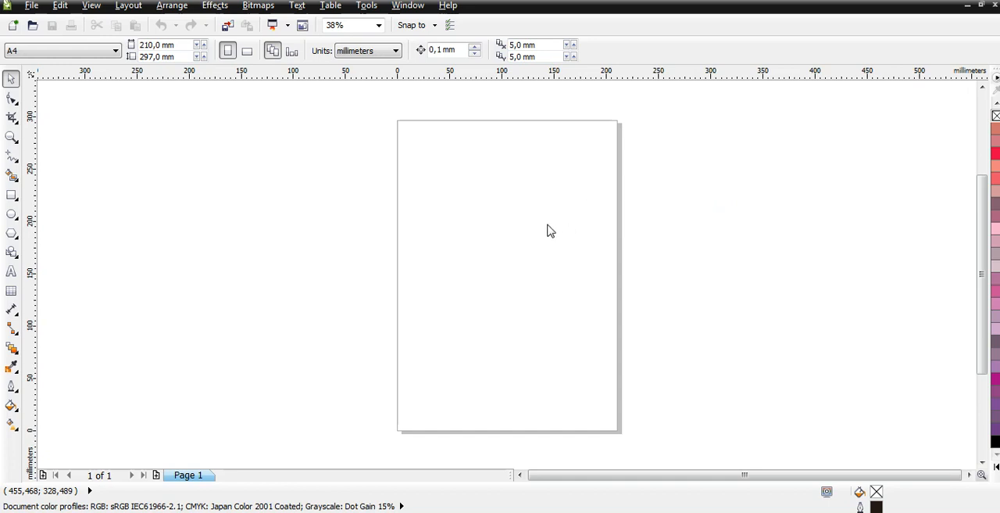
# Draw a looping freehand scribble about 229 by 216 mm over the page and delete it.
pyautogui.click(279, 182)
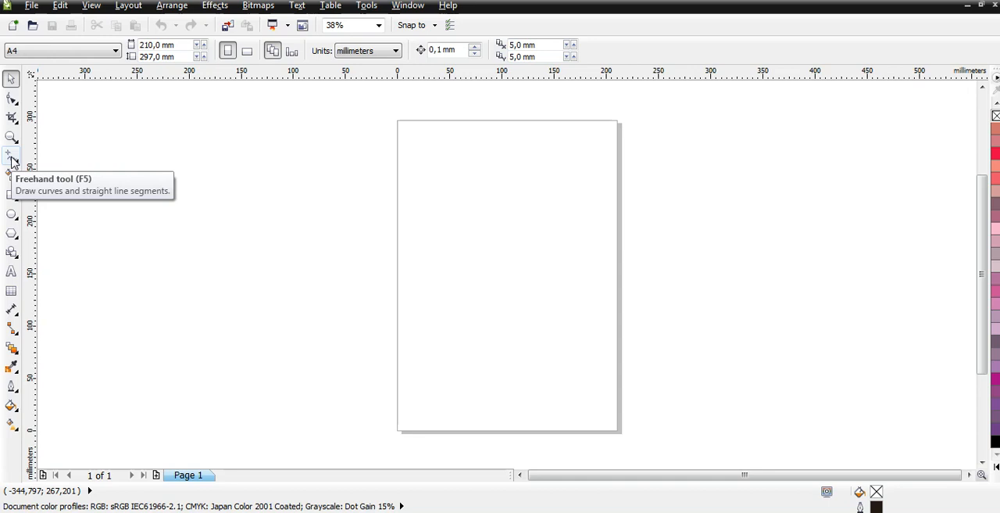
pyautogui.click(13, 161)
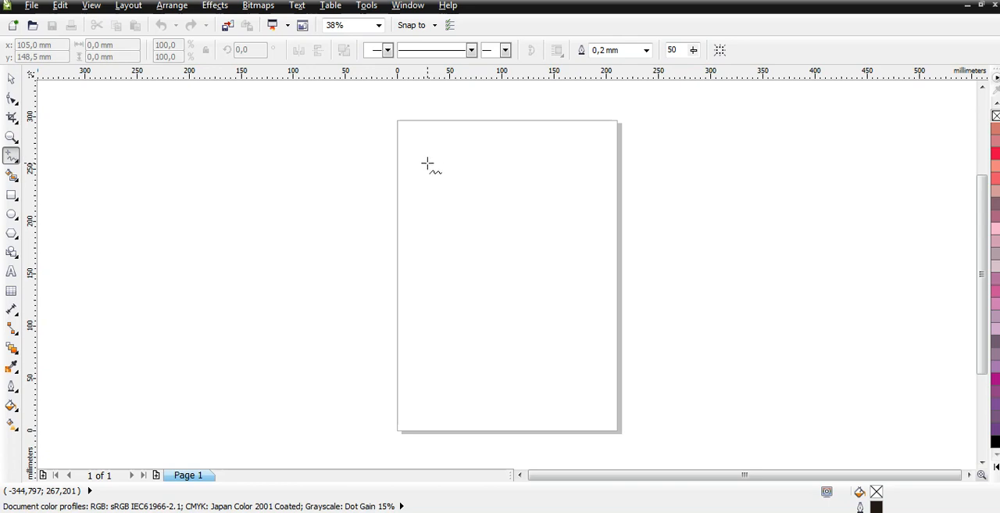
pyautogui.click(427, 163)
pyautogui.moveTo(428, 164)
pyautogui.mouseDown()
pyautogui.moveTo(460, 192)
pyautogui.moveTo(527, 211)
pyautogui.moveTo(428, 302)
pyautogui.moveTo(469, 353)
pyautogui.moveTo(587, 290)
pyautogui.moveTo(542, 149)
pyautogui.moveTo(426, 172)
pyautogui.moveTo(413, 223)
pyautogui.moveTo(449, 237)
pyautogui.moveTo(457, 296)
pyautogui.moveTo(507, 232)
pyautogui.moveTo(558, 232)
pyautogui.moveTo(487, 205)
pyautogui.moveTo(457, 218)
pyautogui.moveTo(486, 186)
pyautogui.moveTo(519, 201)
pyautogui.moveTo(525, 220)
pyautogui.mouseUp()
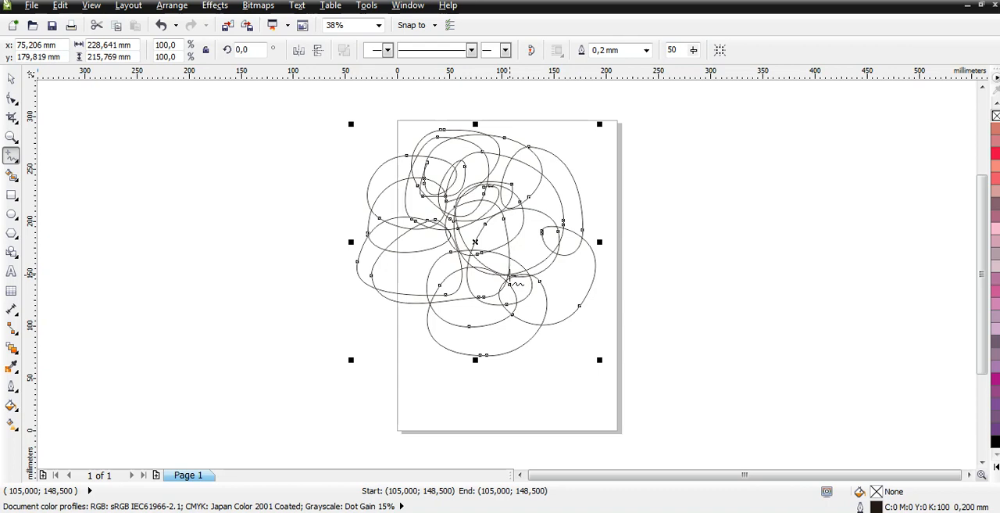
pyautogui.press('Delete')
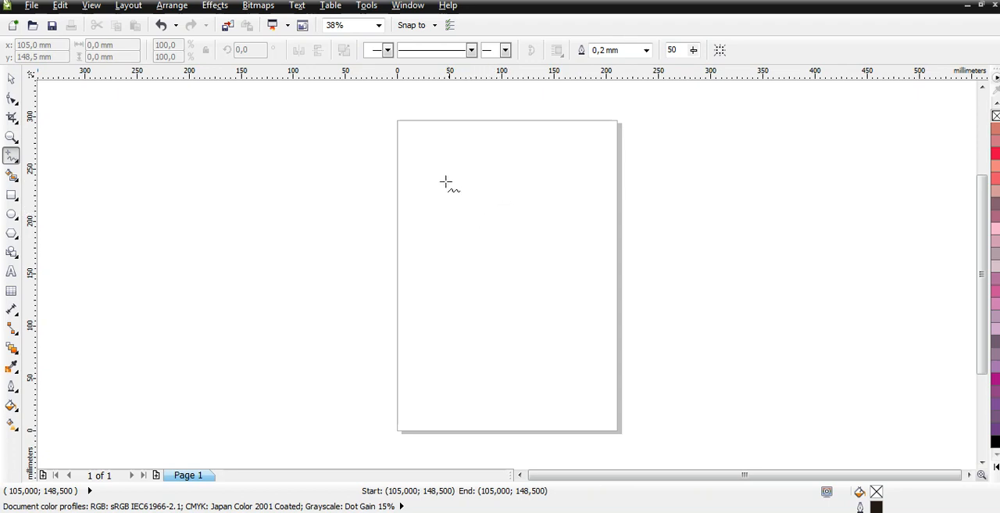
# Draw a straight horizontal line about 345 mm long with the Freehand tool and move it across the middle of the page.
pyautogui.click(192, 204)
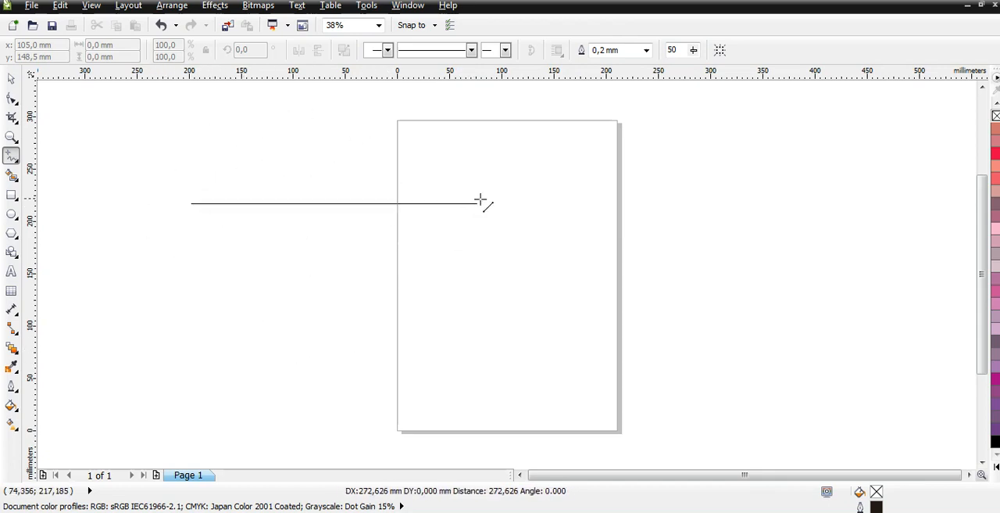
pyautogui.click(551, 204)
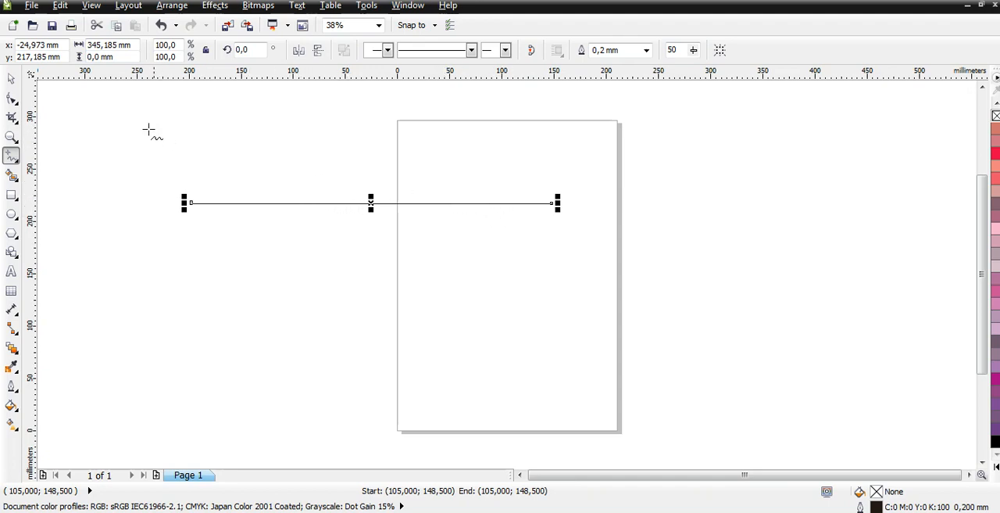
pyautogui.click(12, 81)
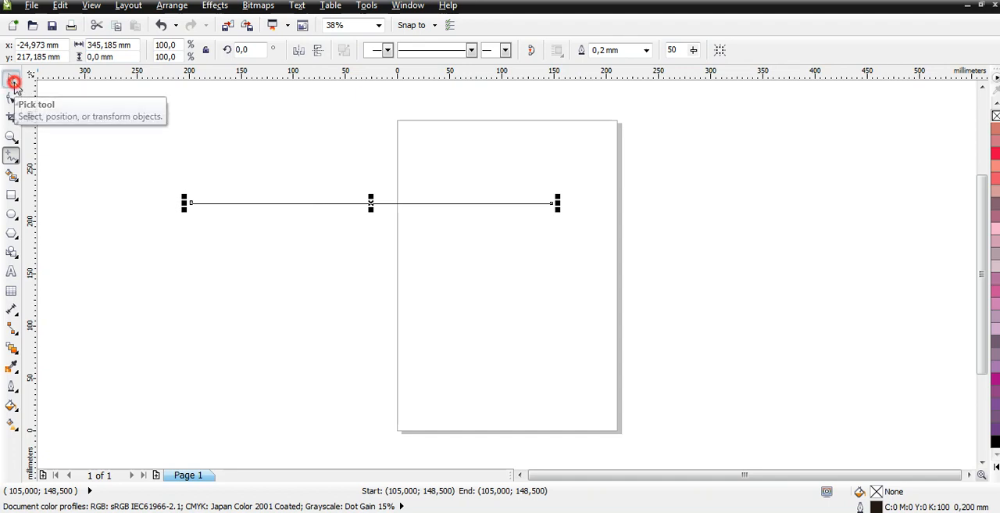
pyautogui.click(306, 274)
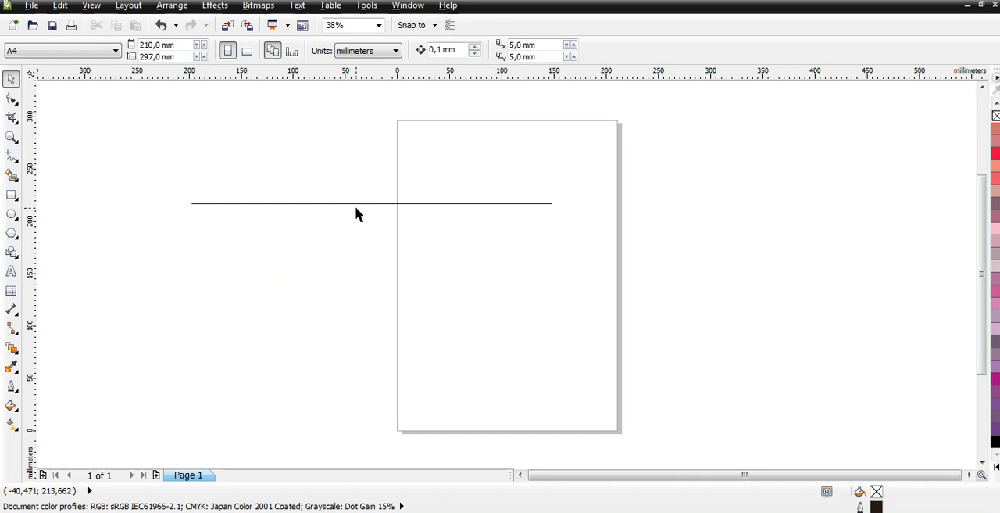
pyautogui.moveTo(358, 203); pyautogui.dragTo(473, 269)
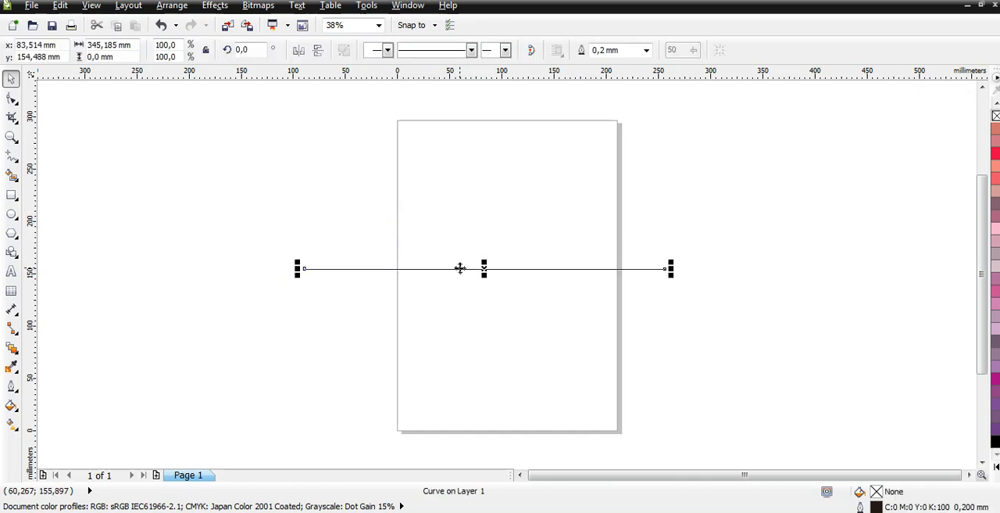
pyautogui.click(471, 334)
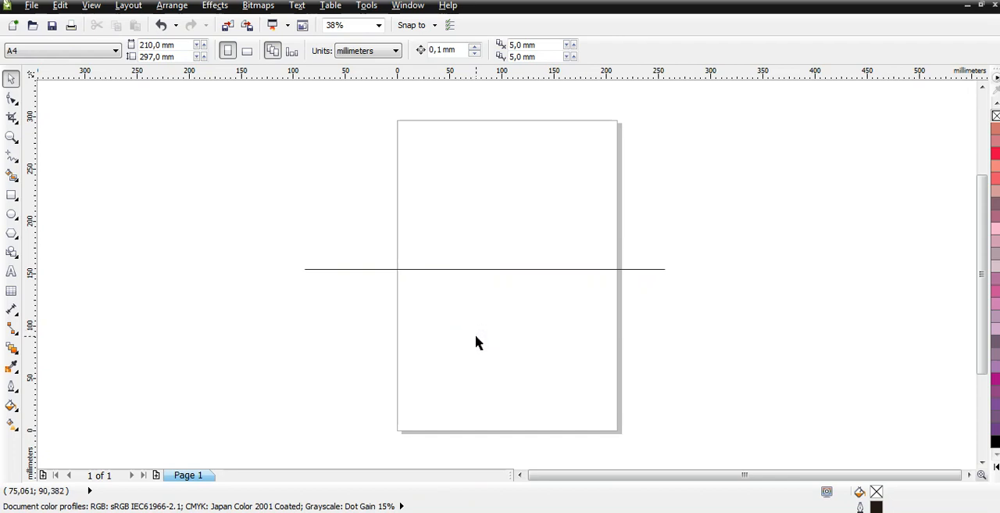
# Add a node near the middle of the horizontal line with the Shape tool.
pyautogui.click(483, 268)
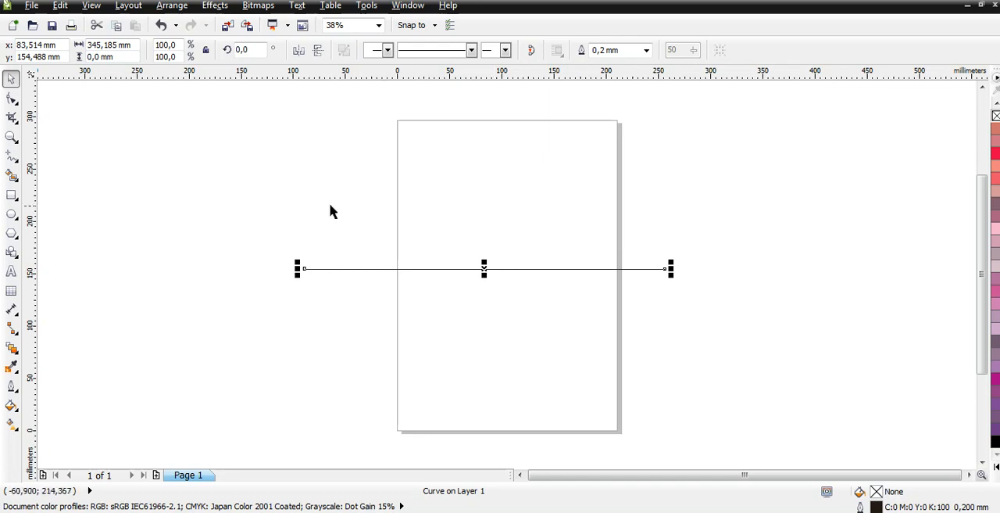
pyautogui.click(469, 271)
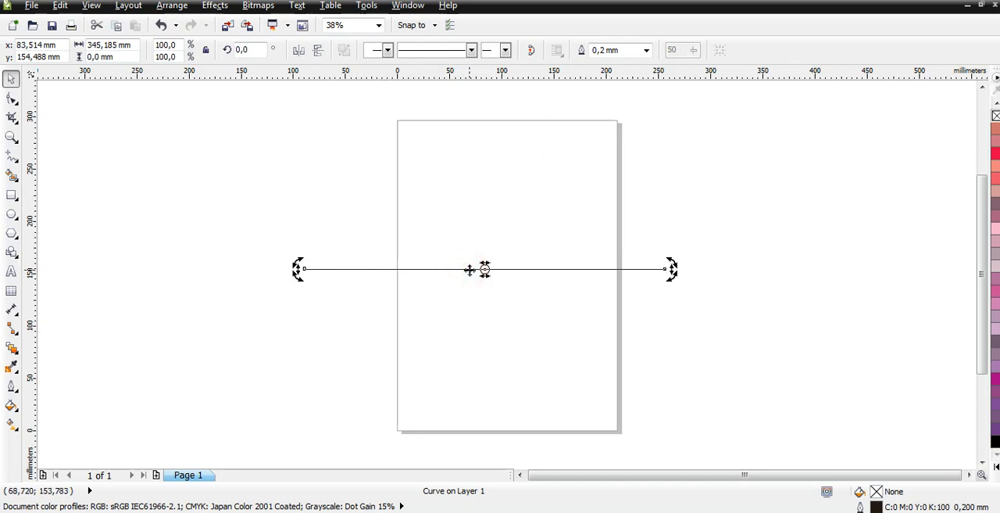
pyautogui.click(470, 270)
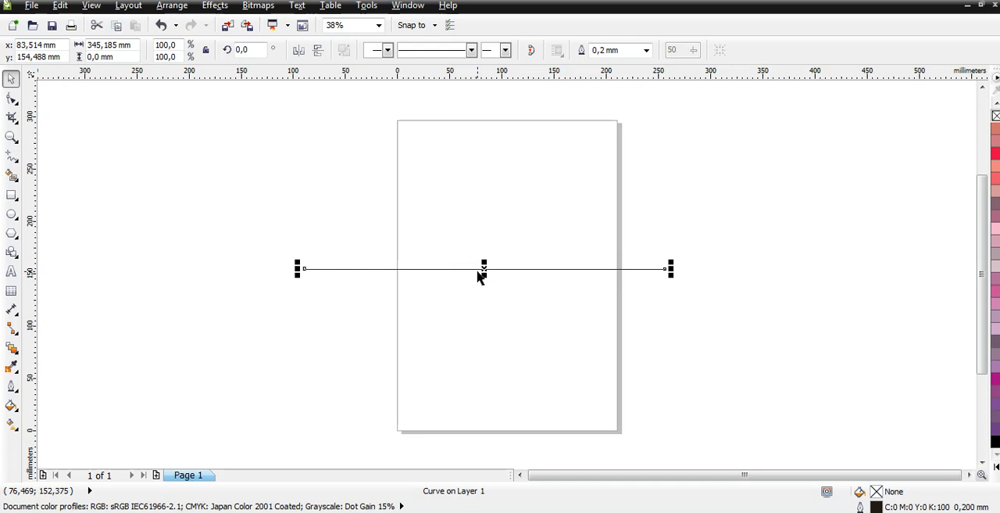
pyautogui.click(11, 100)
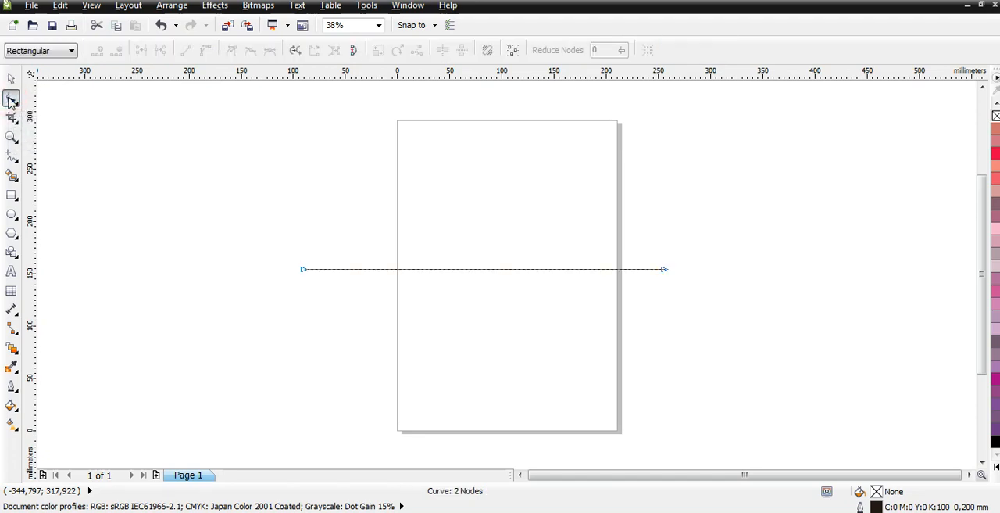
pyautogui.doubleClick(481, 269)
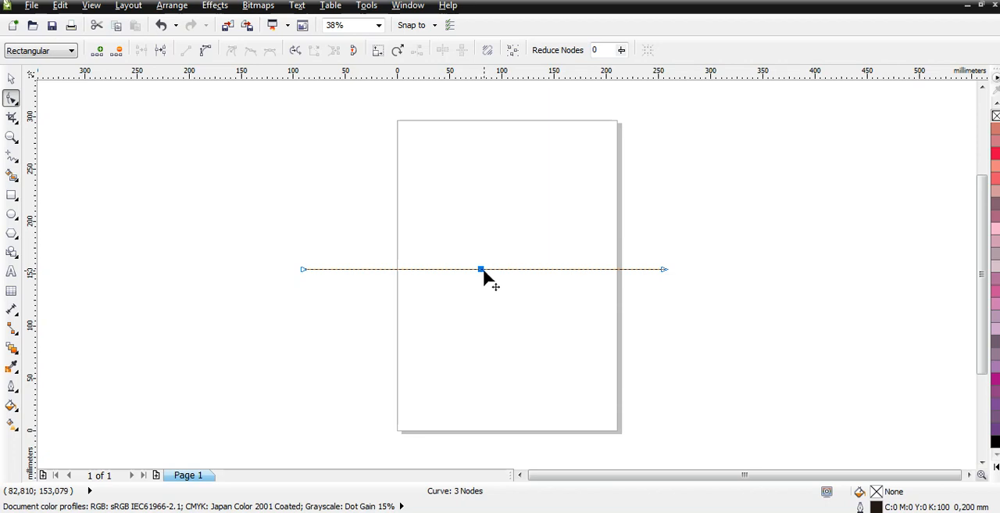
# Raise the middle node about 50 mm and move the line's right end node down to about x 100, y 124 mm.
pyautogui.scroll(2, 484, 274)
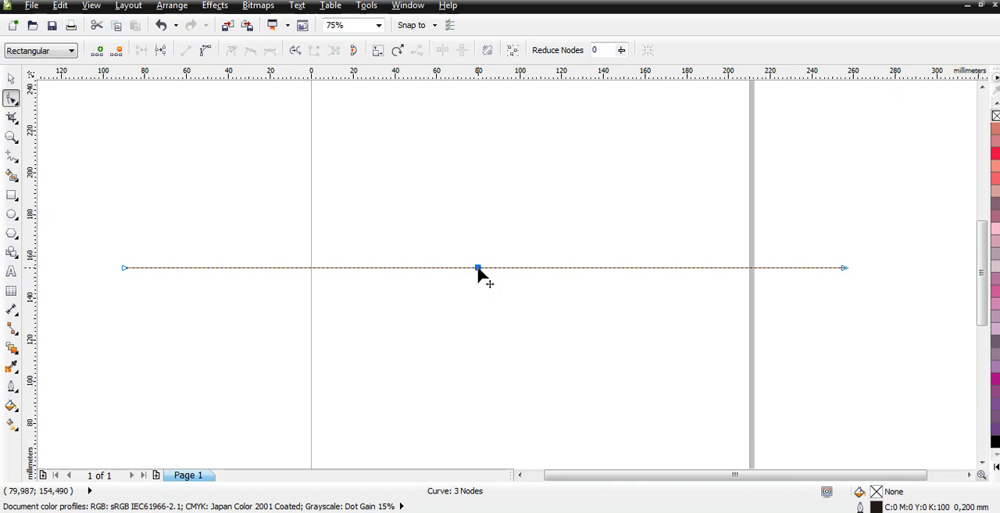
pyautogui.moveTo(478, 268); pyautogui.dragTo(464, 164)
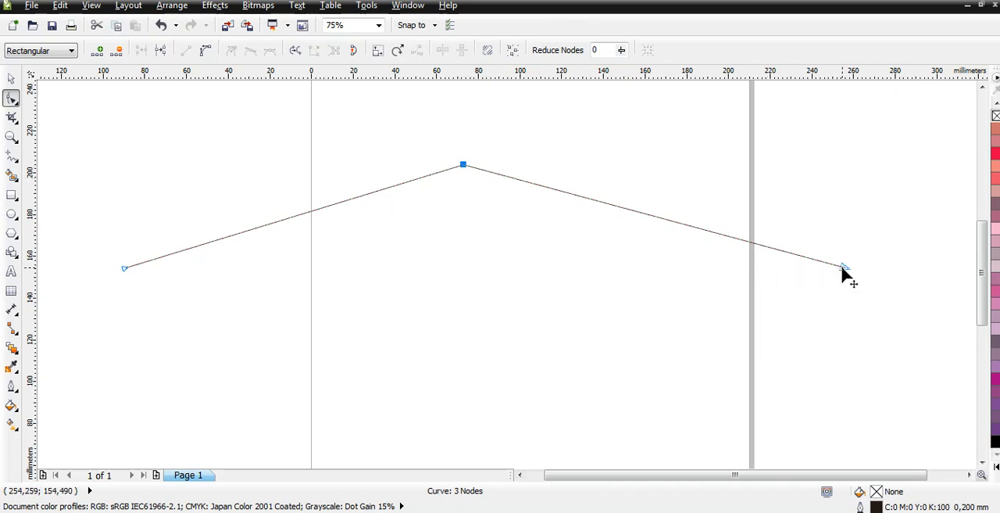
pyautogui.moveTo(842, 266); pyautogui.dragTo(520, 330)
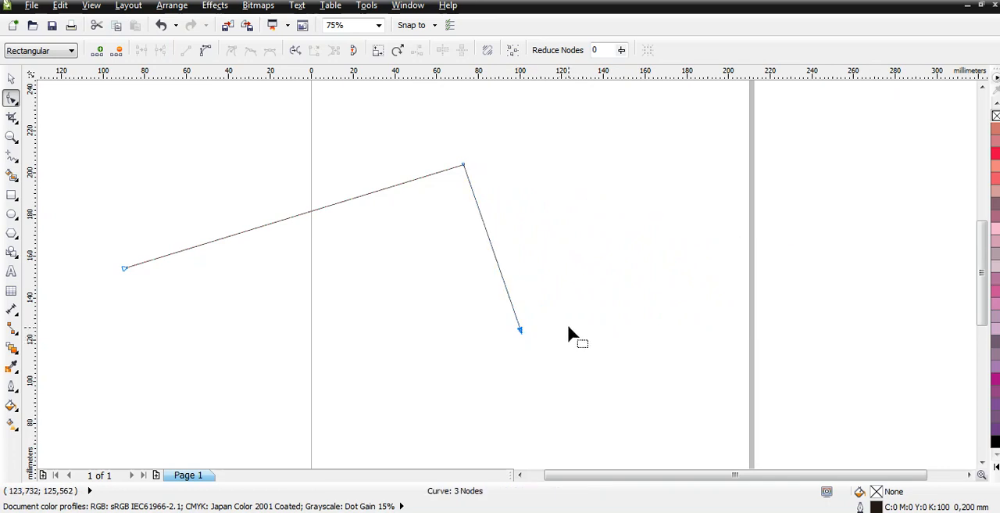
pyautogui.click(464, 166)
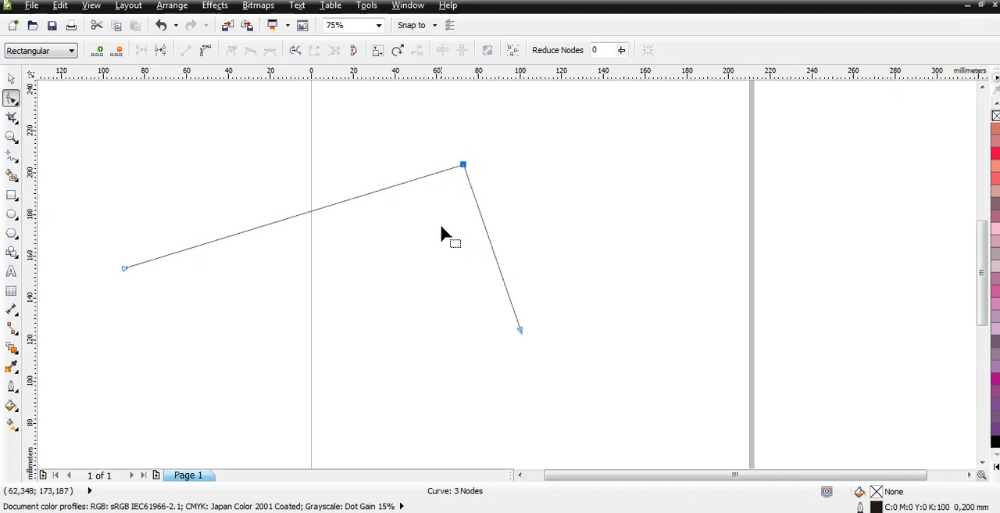
pyautogui.click(465, 167)
# Convert the left segment to a curve, bend it downward and undo the bend.
pyautogui.click(295, 216)
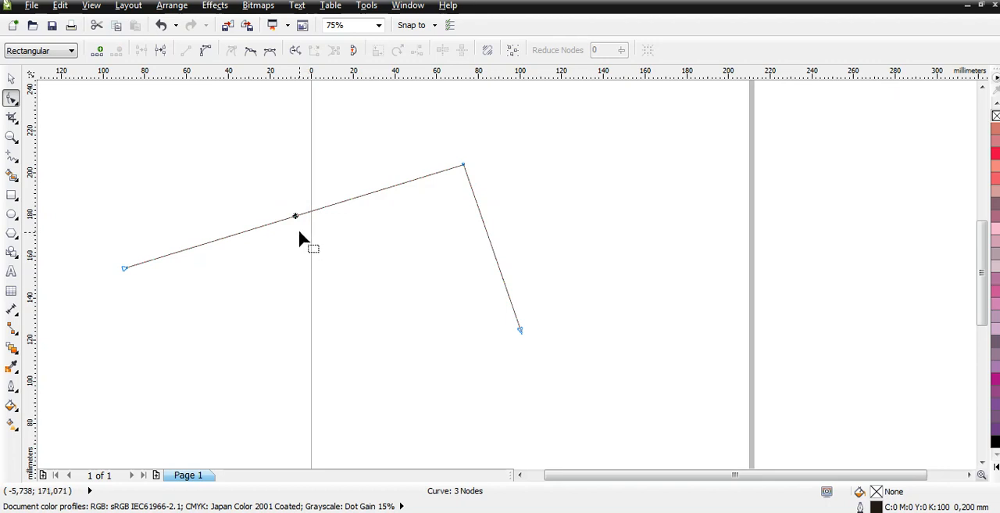
pyautogui.click(296, 217)
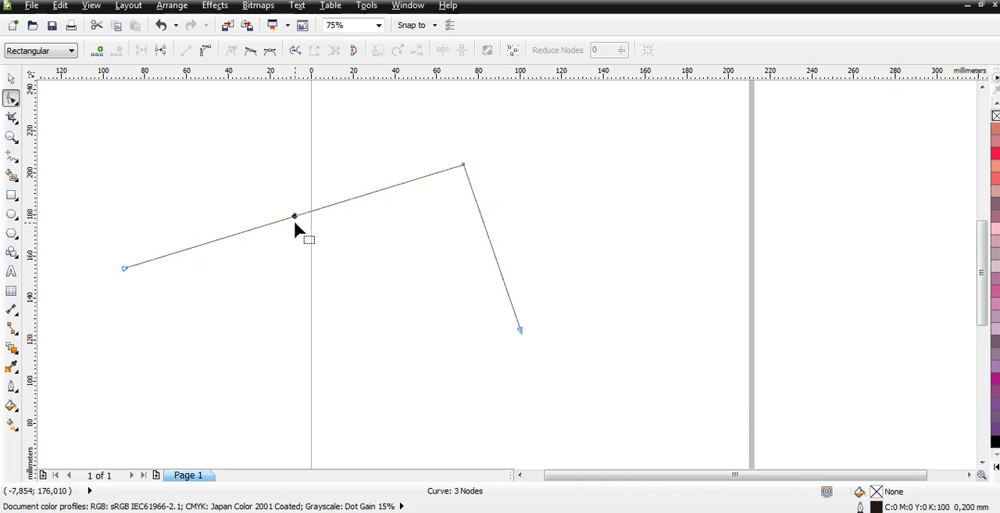
pyautogui.click(206, 55)
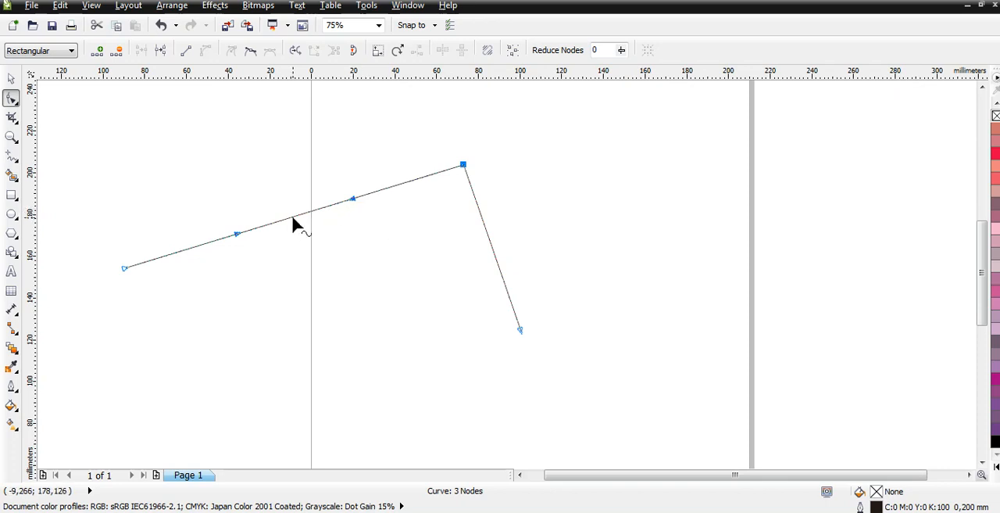
pyautogui.moveTo(292, 218); pyautogui.dragTo(336, 297)
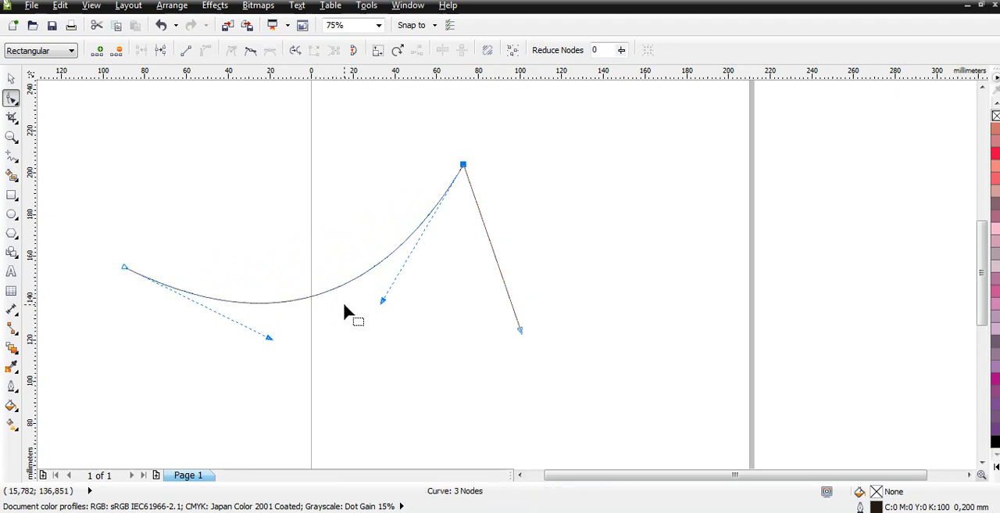
pyautogui.hotkey('ctrl', 'z')
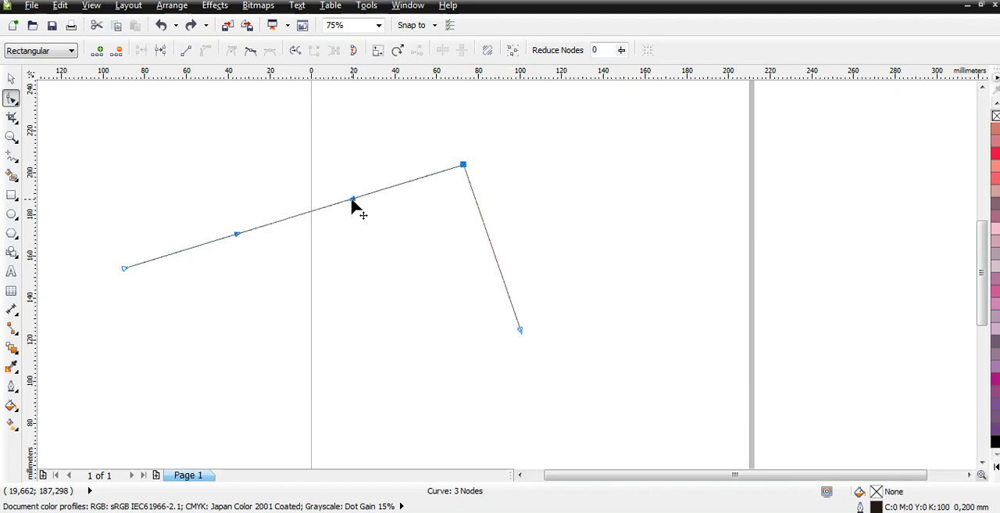
# Shape the left segment into an S-curve with its two control handles and convert it back to a line.
pyautogui.moveTo(353, 200); pyautogui.dragTo(357, 345)
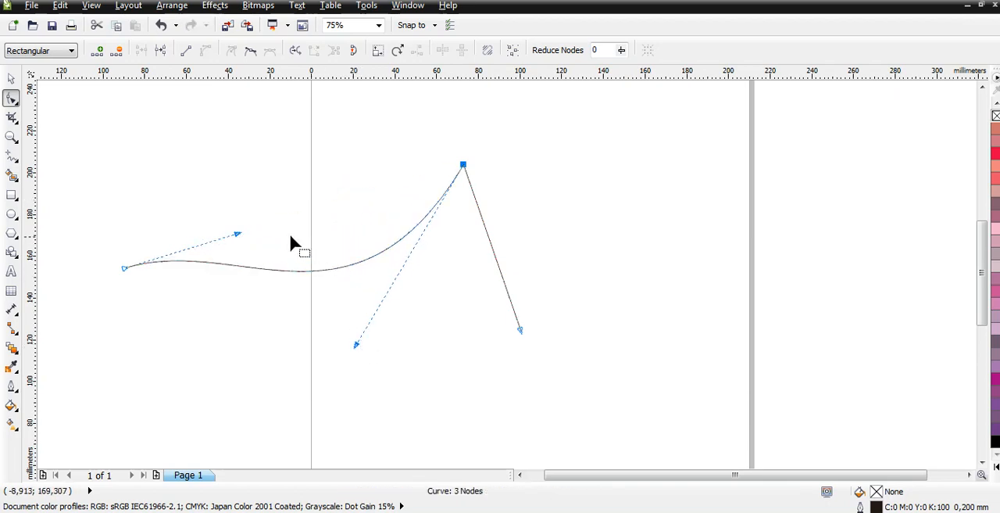
pyautogui.moveTo(238, 233); pyautogui.dragTo(231, 118)
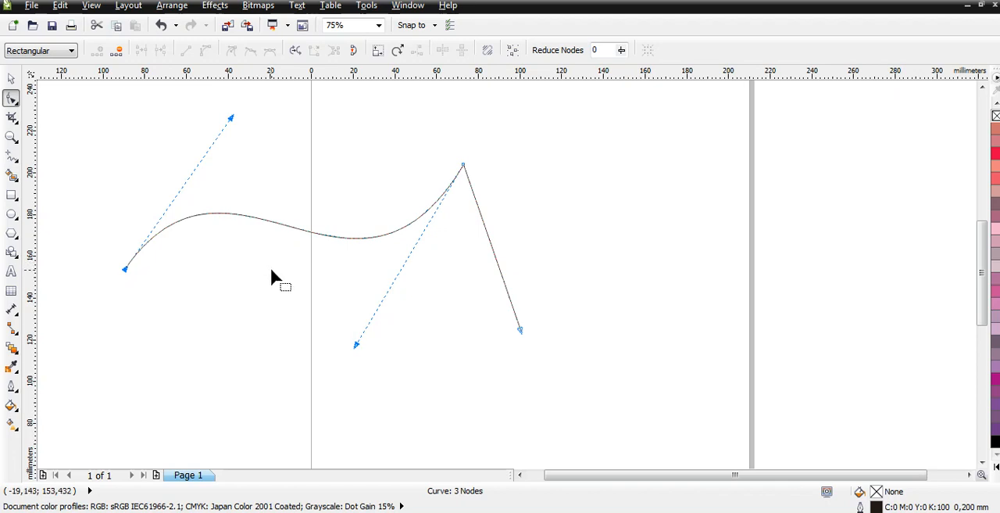
pyautogui.click(279, 222)
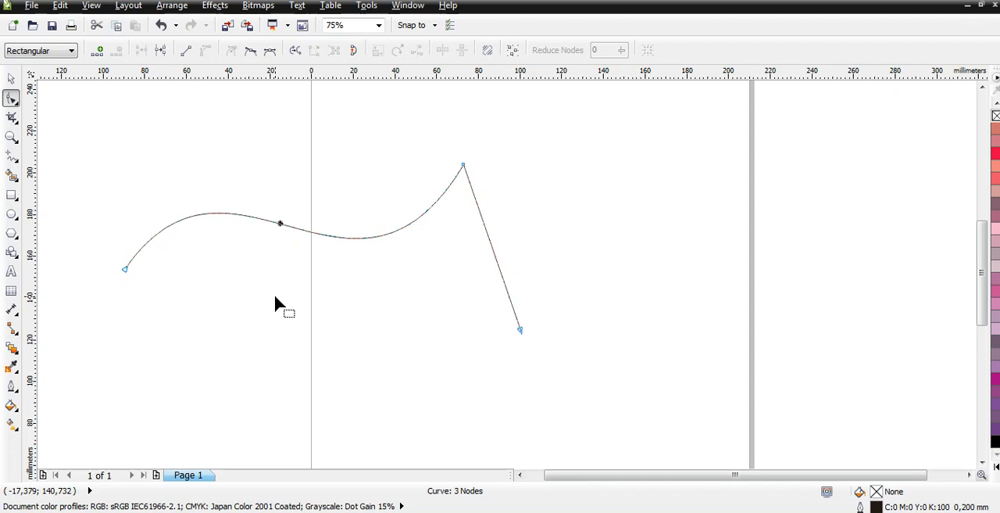
pyautogui.click(187, 55)
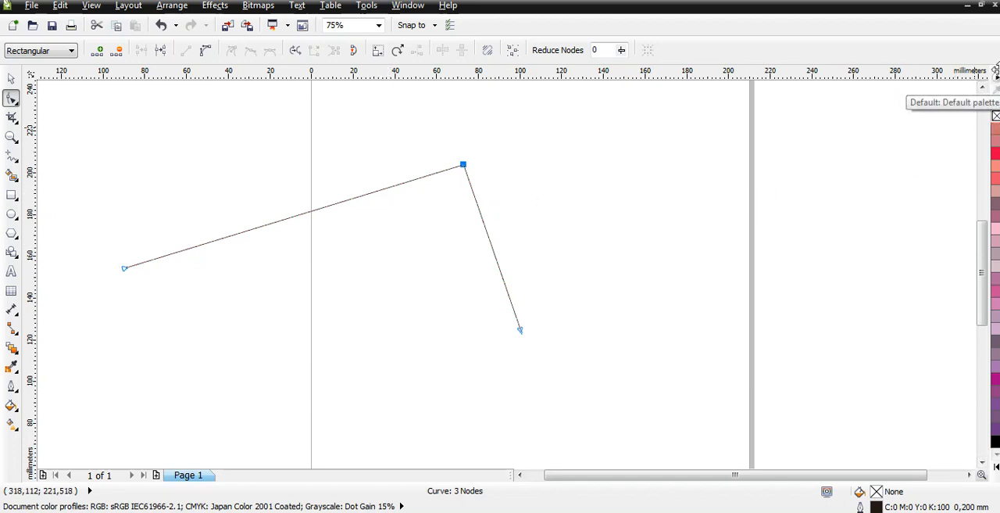
# Colour the bent line's outline red (C:0 M:100 Y:100 K:0) from the default palette.
pyautogui.click(997, 105)
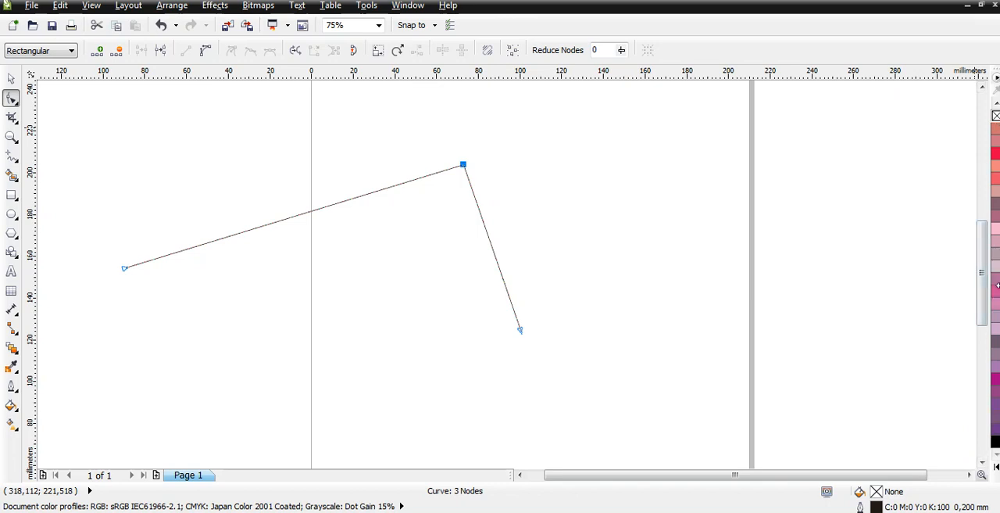
pyautogui.click(995, 467)
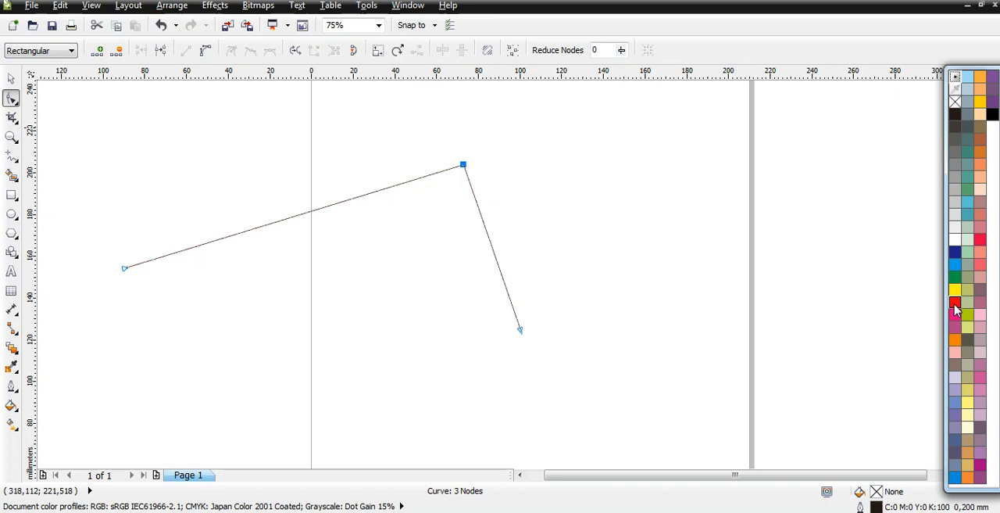
pyautogui.rightClick(955, 305)
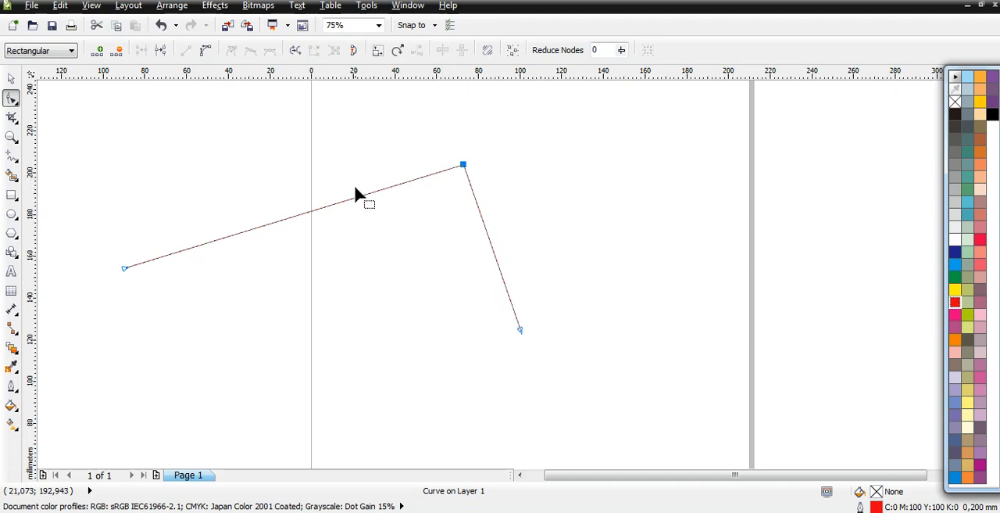
pyautogui.click(896, 48)
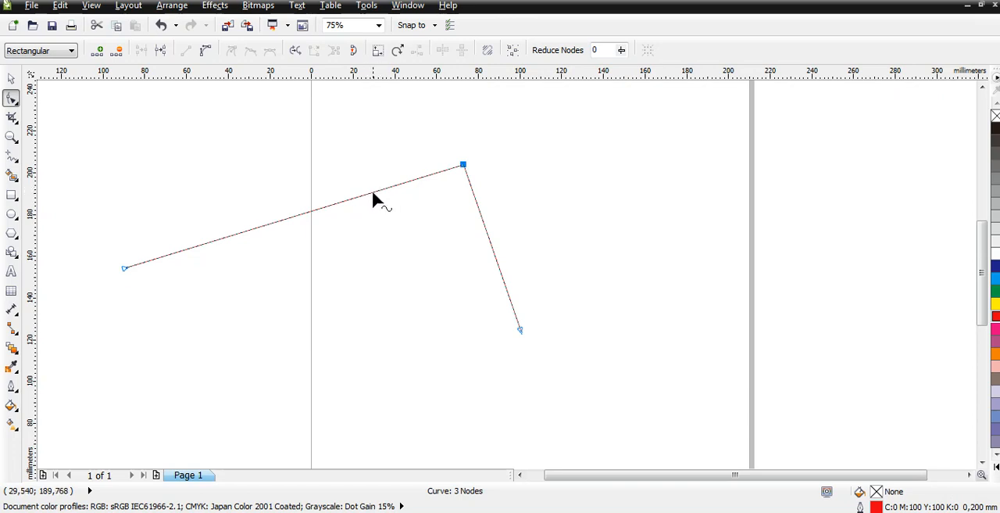
# Set the red line's outline width to 2.0 mm.
pyautogui.click(12, 81)
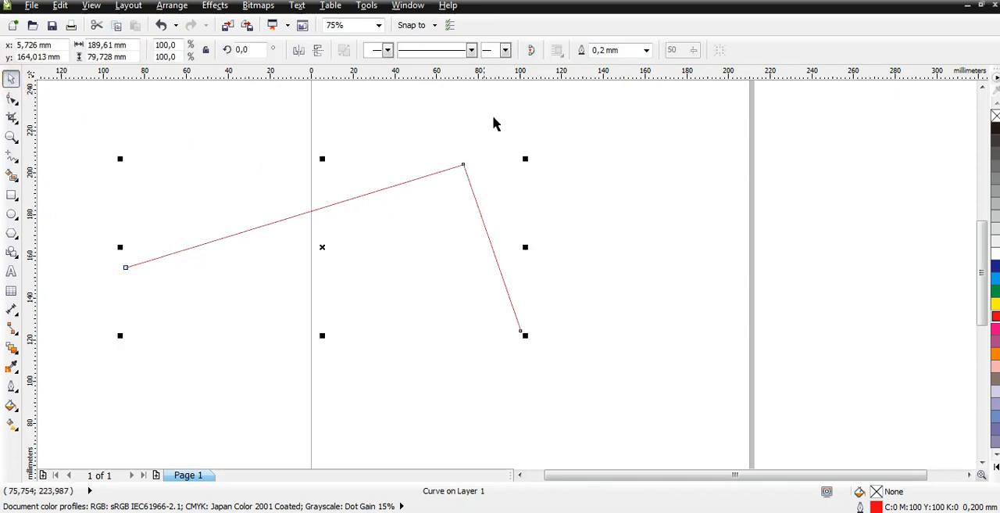
pyautogui.click(647, 52)
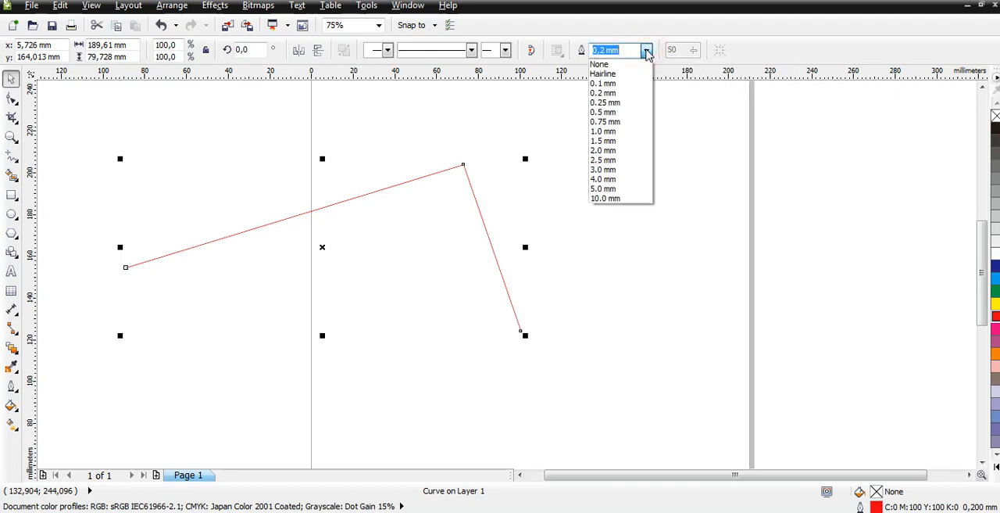
pyautogui.click(620, 151)
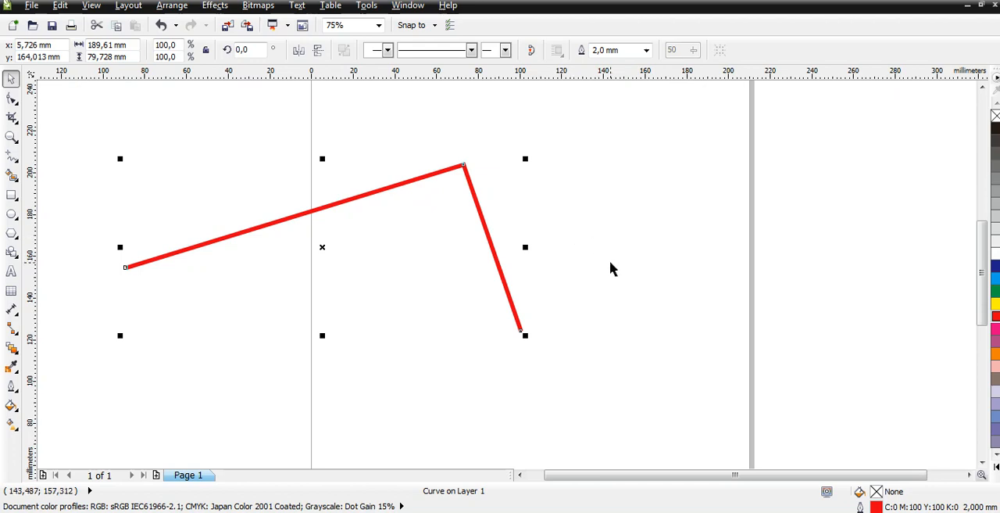
# Set the red bent line's outline width to 4.0 mm.
pyautogui.click(646, 50)
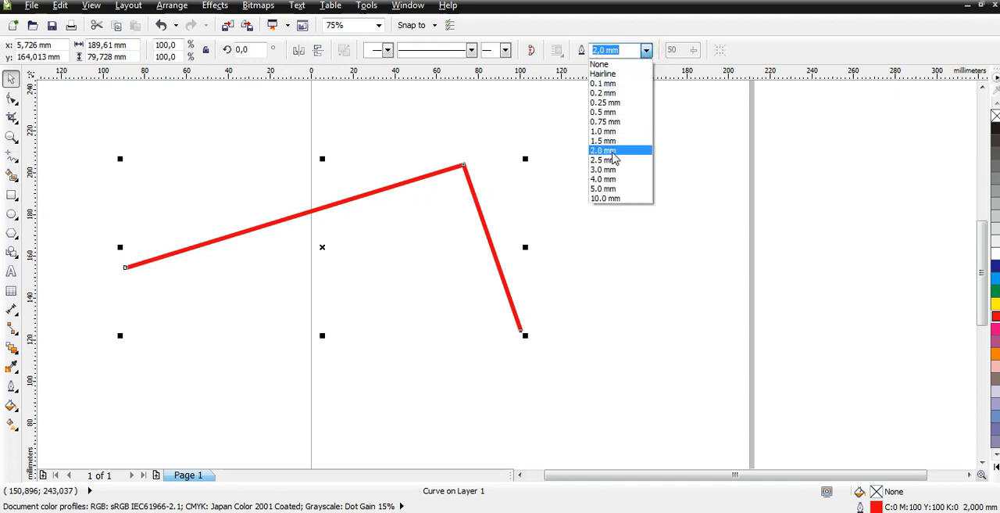
pyautogui.click(610, 179)
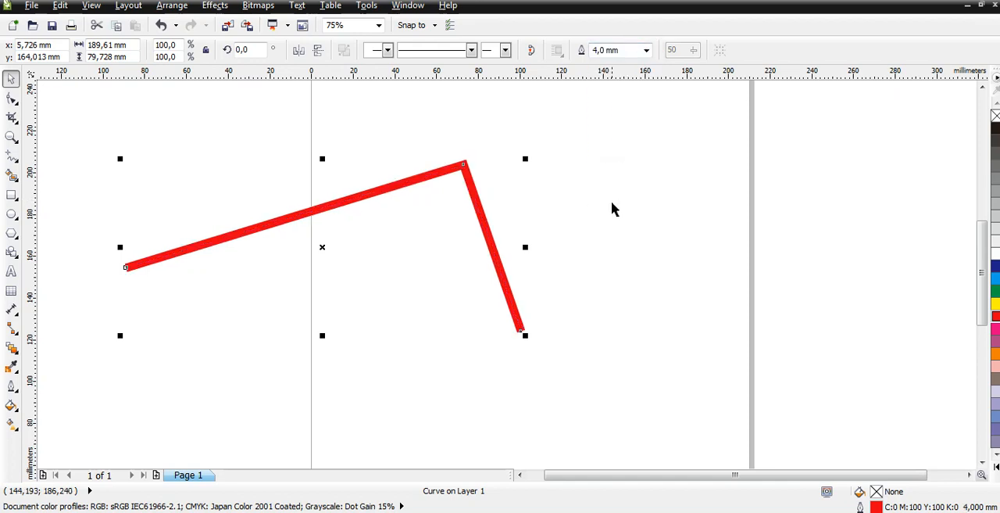
pyautogui.click(623, 260)
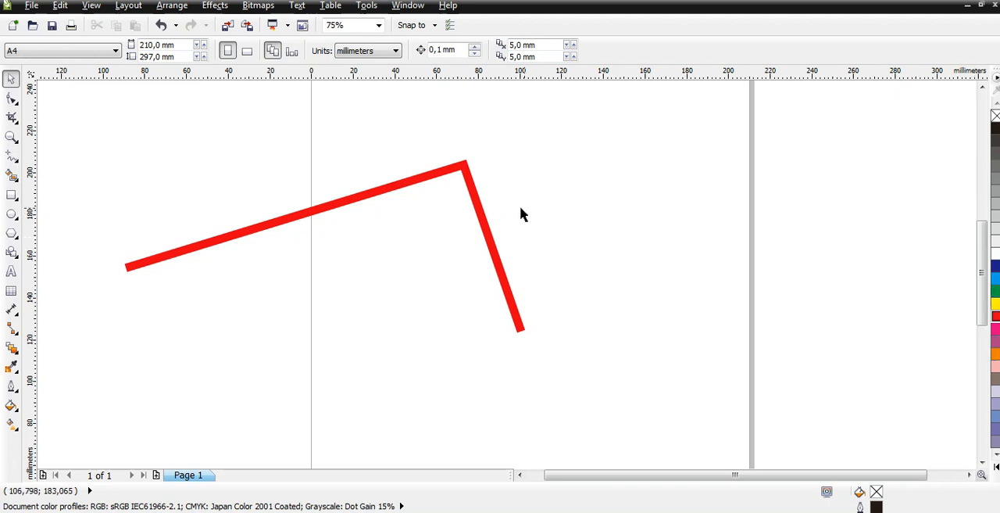
pyautogui.click(483, 223)
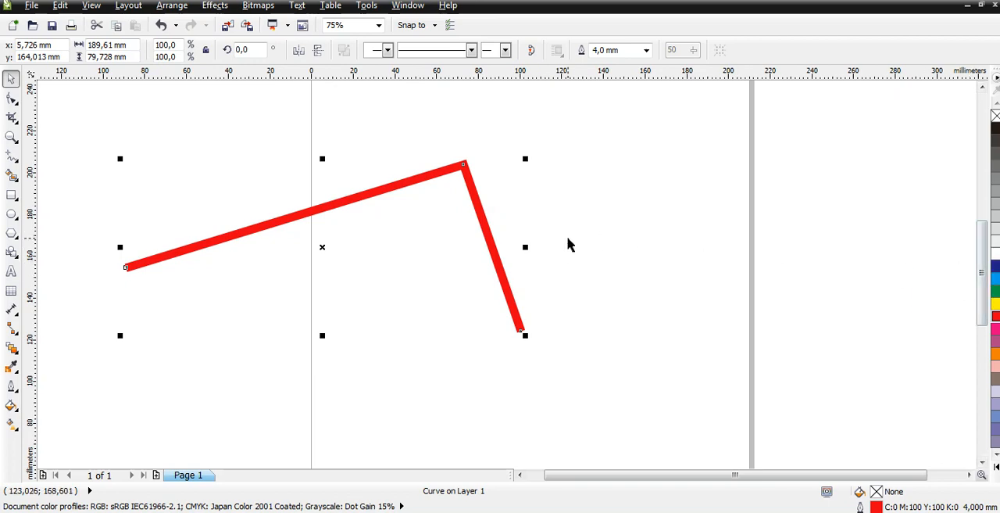
pyautogui.click(607, 244)
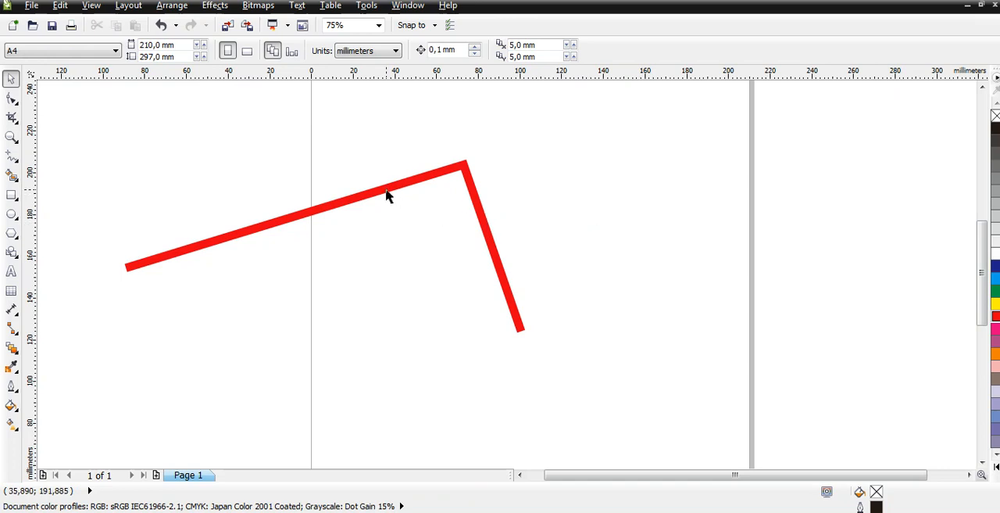
# Move the red line about 85 mm to the right onto the page and inspect its left end up close.
pyautogui.moveTo(386, 189); pyautogui.dragTo(552, 195)
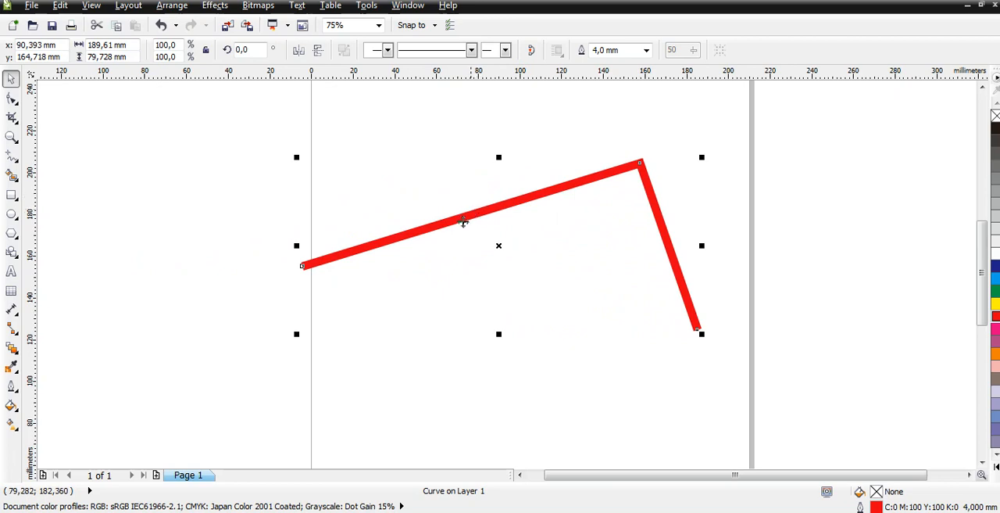
pyautogui.scroll(3, 293, 268)
pyautogui.scroll(1, 301, 266)
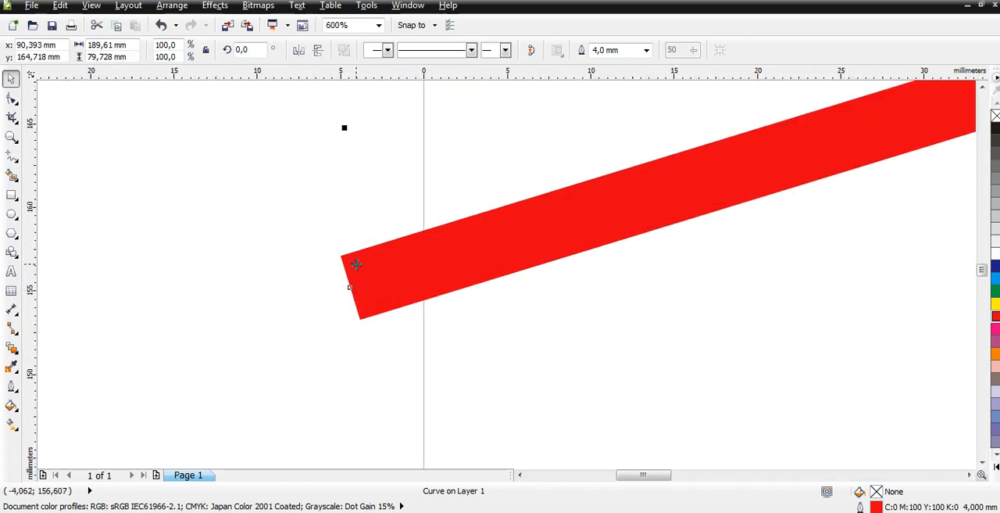
pyautogui.scroll(-1, 360, 264)
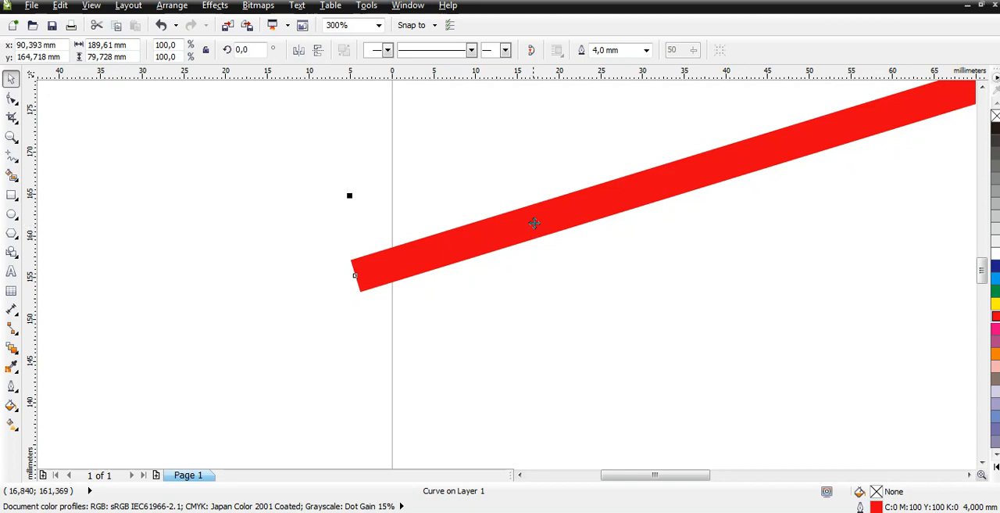
# Change the red line's style from solid to the closely spaced dotted pattern.
pyautogui.hotkey('shift', 'F2')
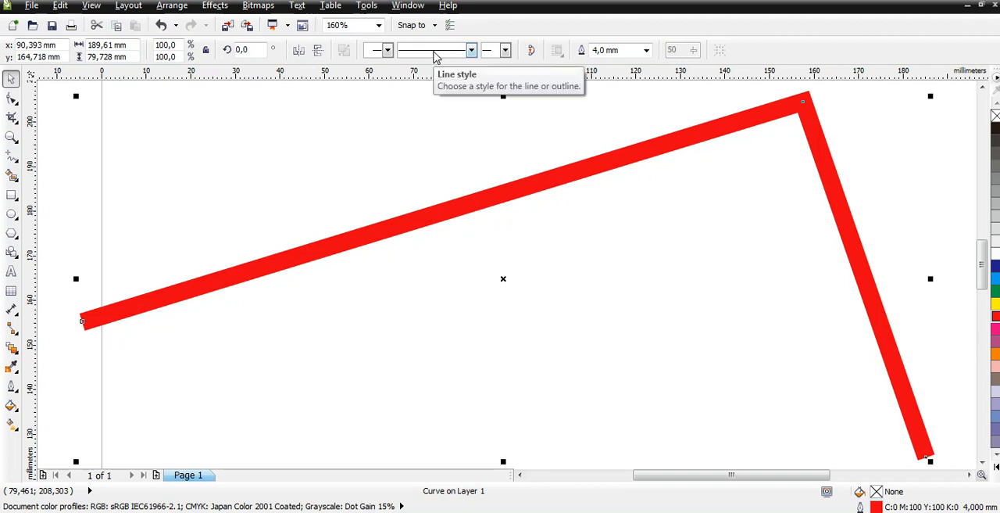
pyautogui.click(436, 55)
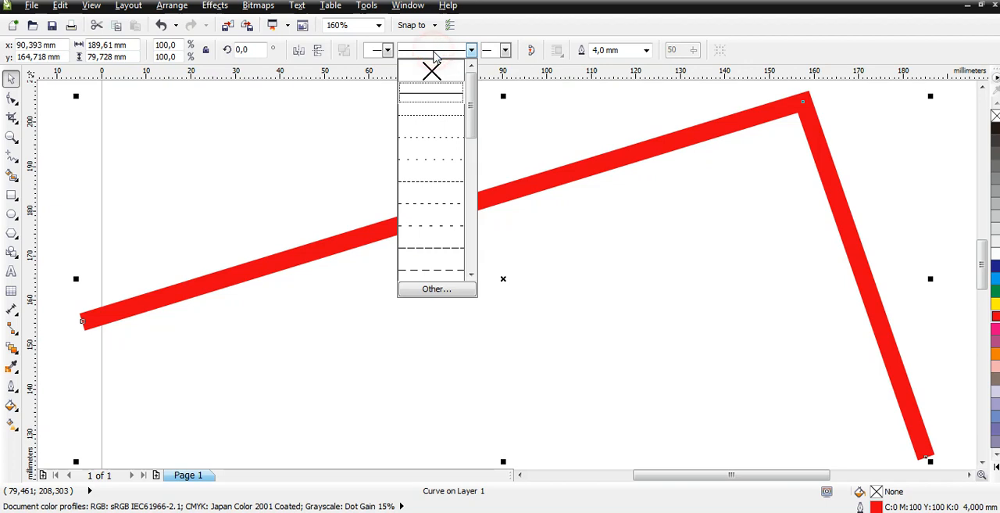
pyautogui.click(436, 119)
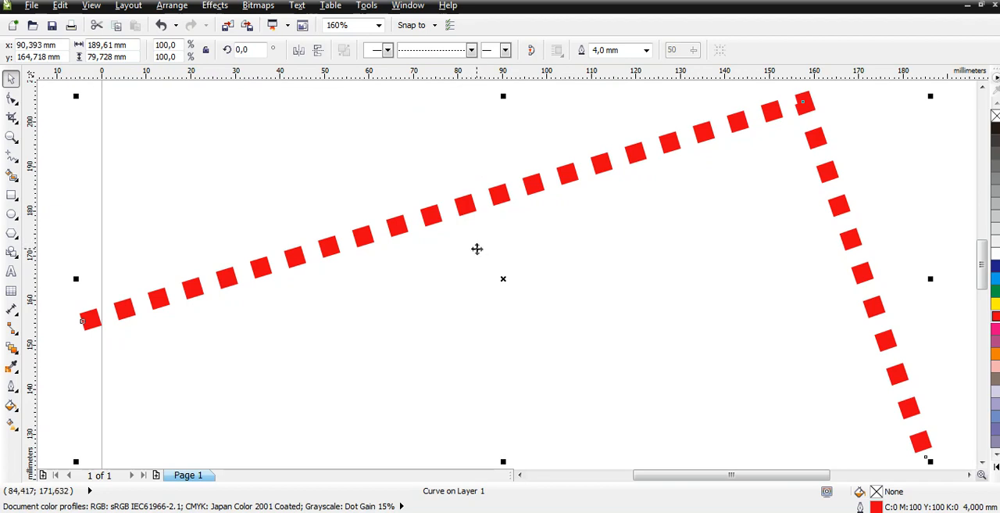
# Set the dotted line's style to none and try to choose a line style again.
pyautogui.click(465, 50)
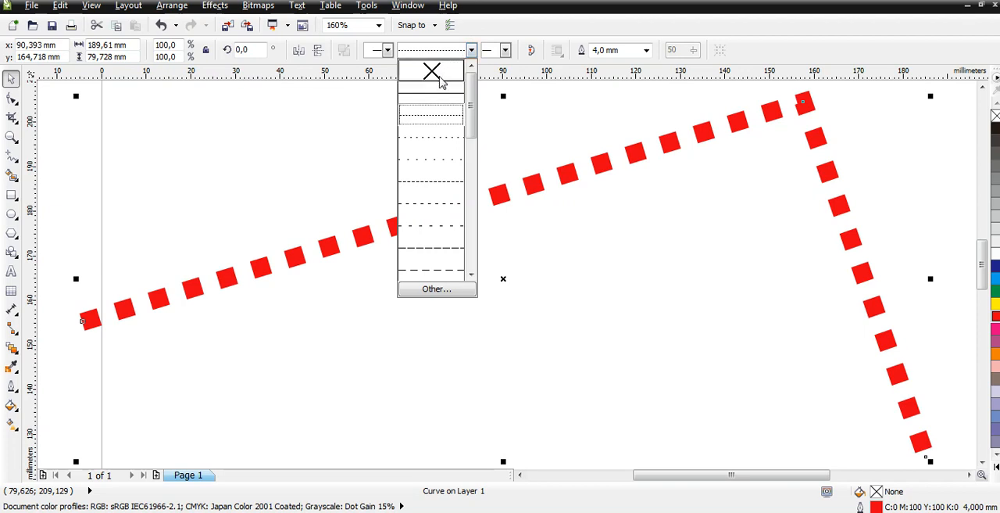
pyautogui.click(441, 77)
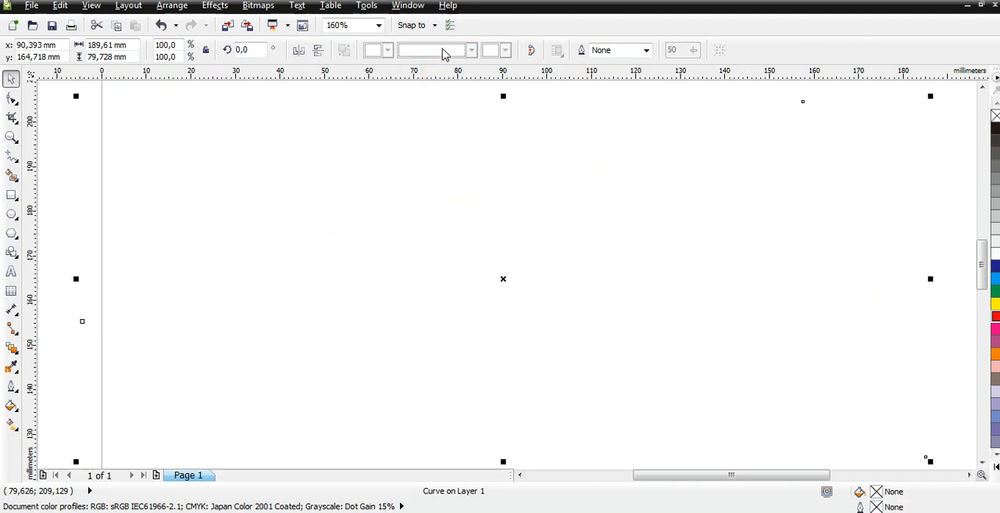
pyautogui.click(442, 47)
pyautogui.click(442, 51)
pyautogui.click(465, 50)
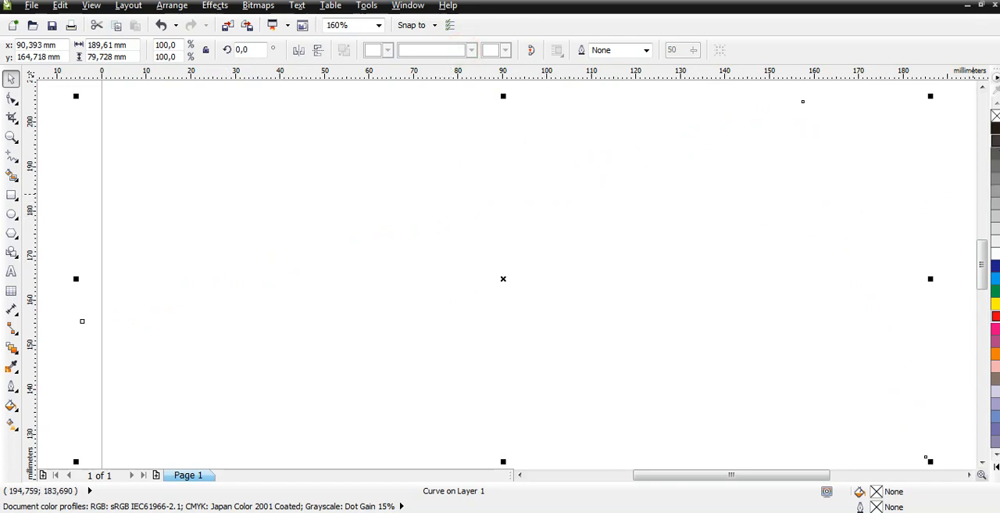
# Colour the line's outline red again, then undo both the recolouring and the removal of the line style.
pyautogui.rightClick(996, 317)
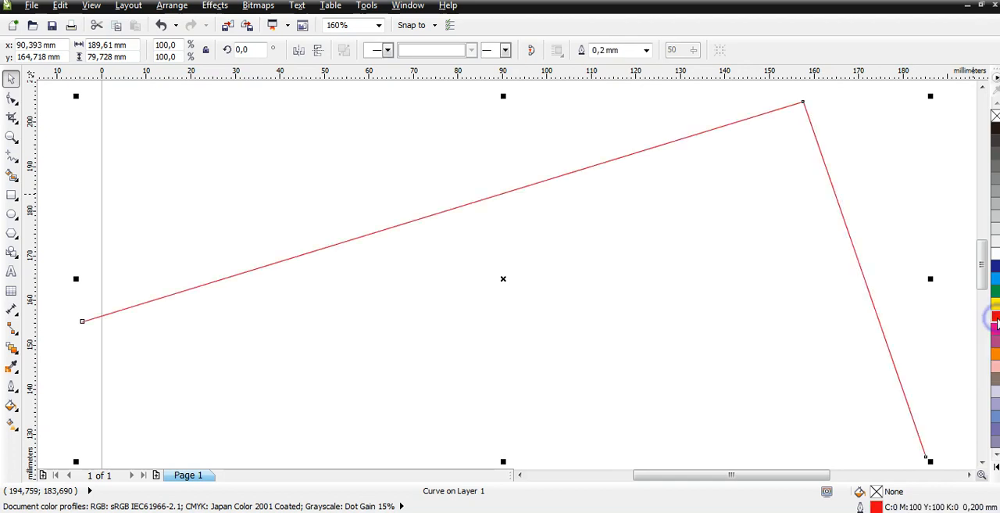
pyautogui.click(461, 51)
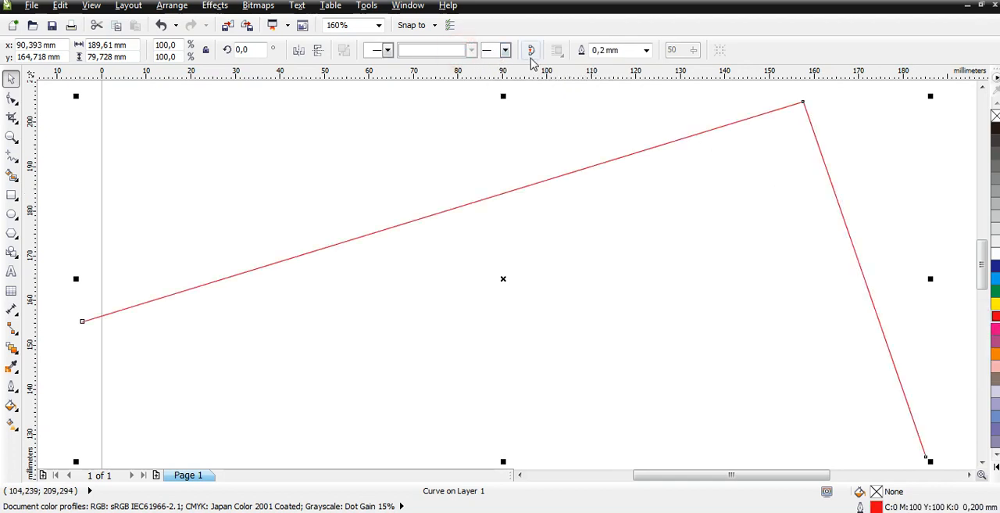
pyautogui.click(637, 275)
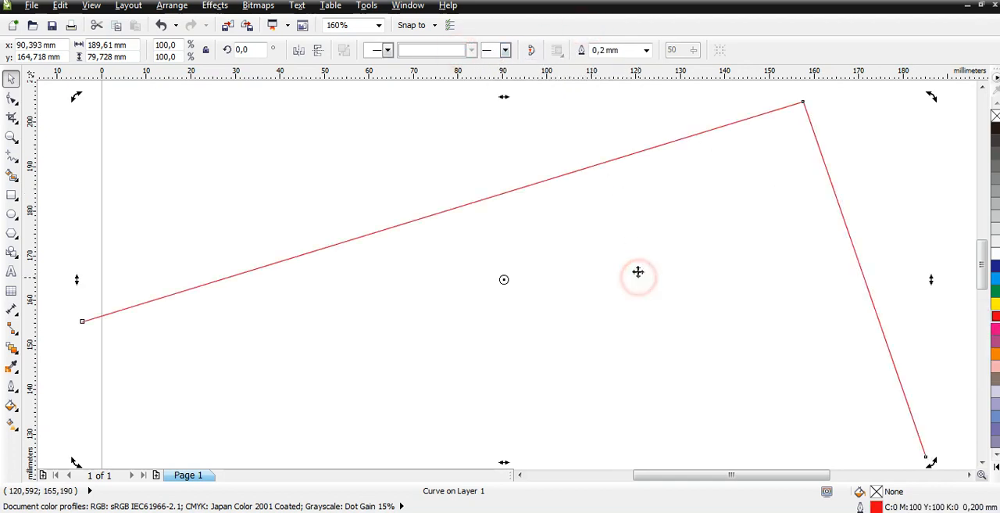
pyautogui.click(472, 99)
pyautogui.click(519, 188)
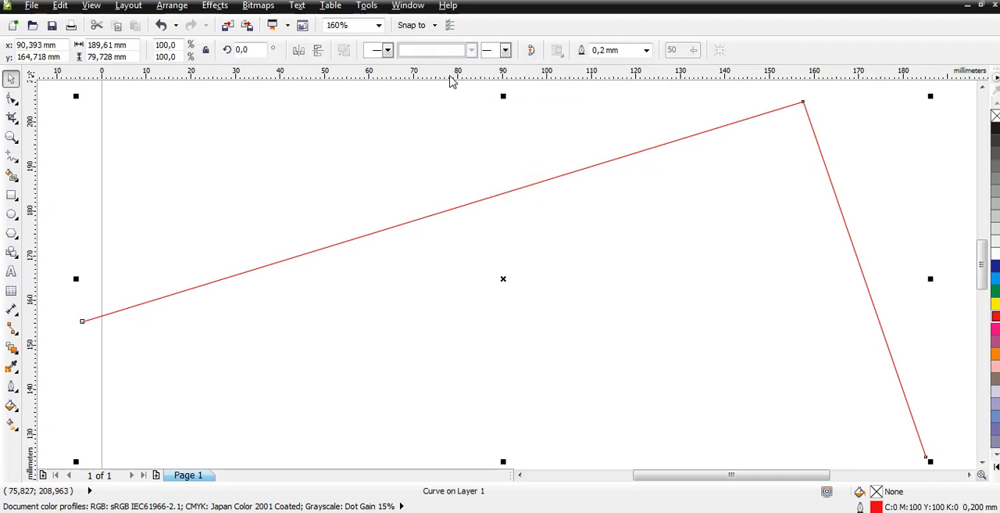
pyautogui.hotkey('ctrl', 'z')
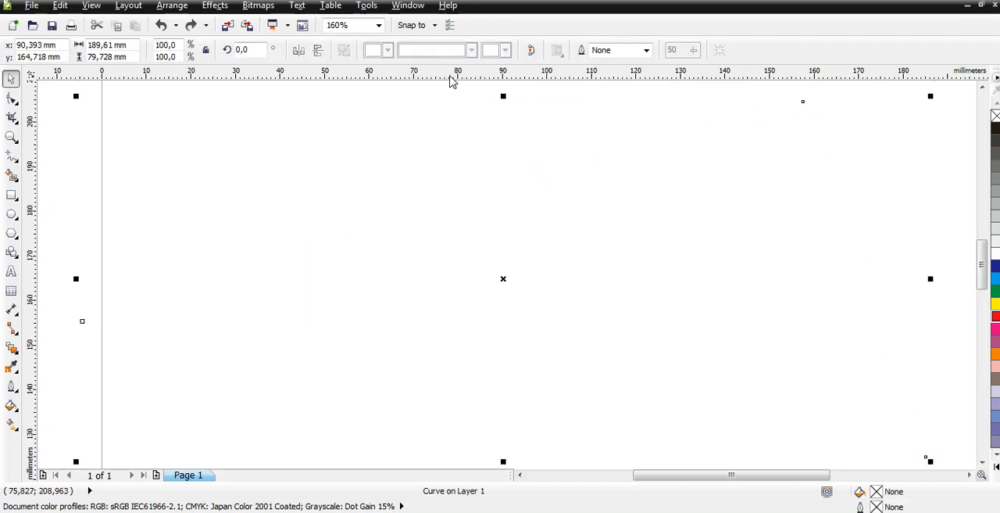
pyautogui.hotkey('ctrl', 'z')
# Add a feathered arrow tail to the dotted line's start and a solid arrowhead with a concave back to its end.
pyautogui.click(384, 50)
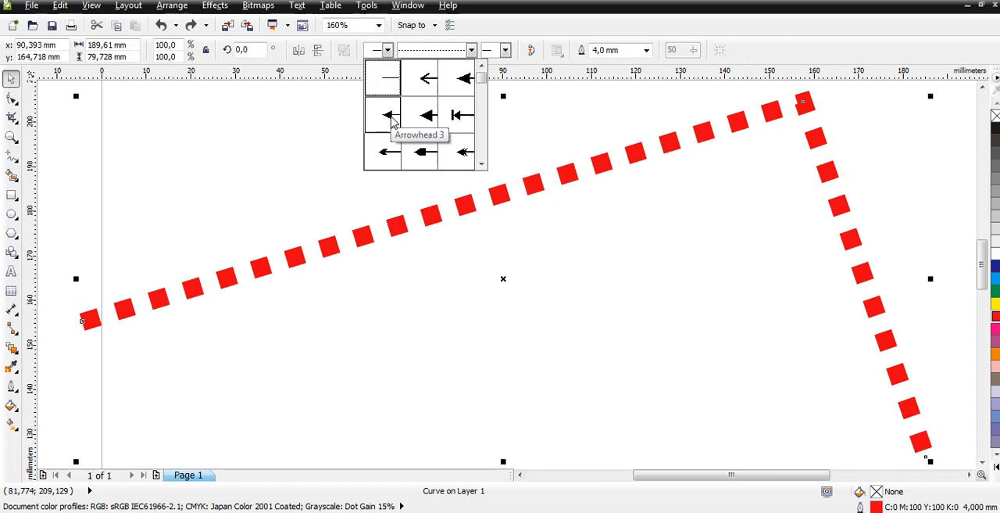
pyautogui.click(480, 164)
pyautogui.click(480, 164)
pyautogui.click(479, 164)
pyautogui.click(480, 164)
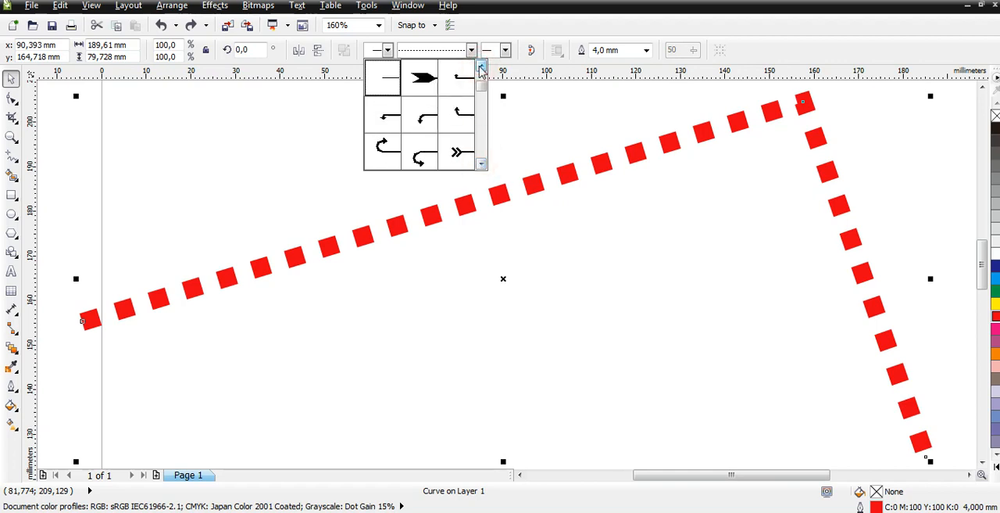
pyautogui.click(423, 78)
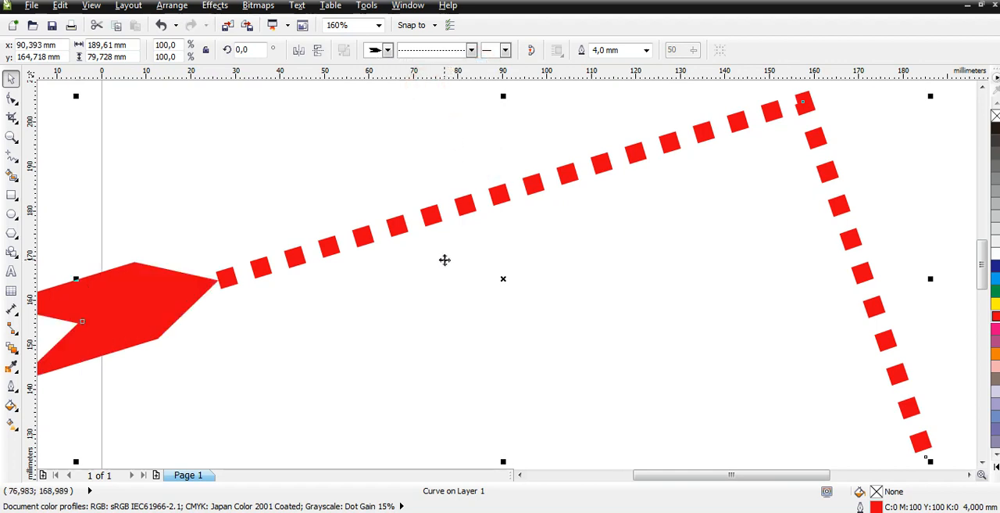
pyautogui.click(504, 51)
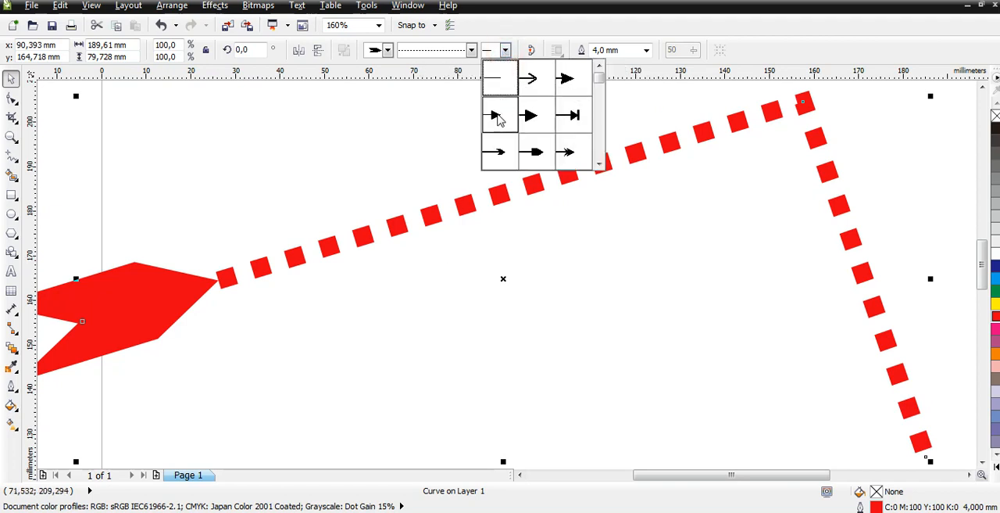
pyautogui.click(564, 81)
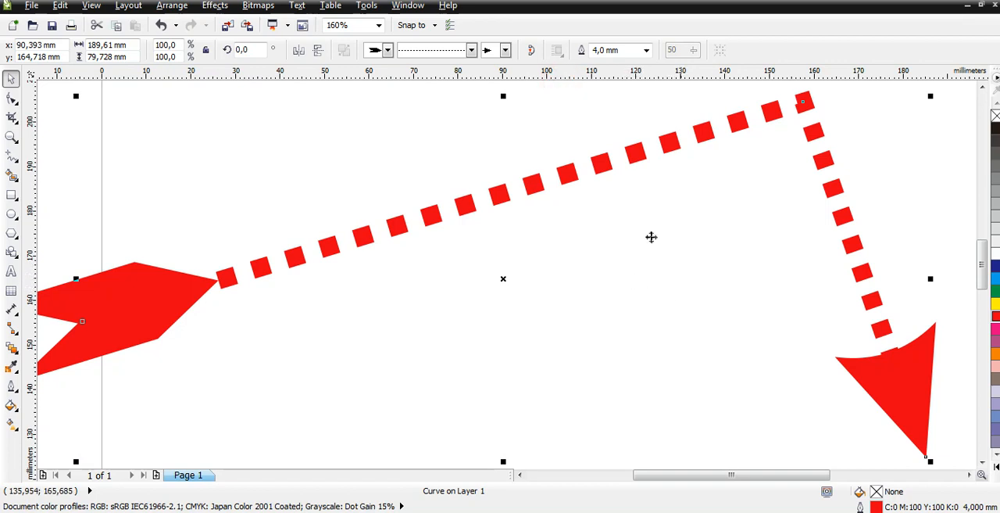
# Delete the dotted line's corner node and raise the arrowhead's end node to about X 188, Y 180 mm.
pyautogui.click(11, 99)
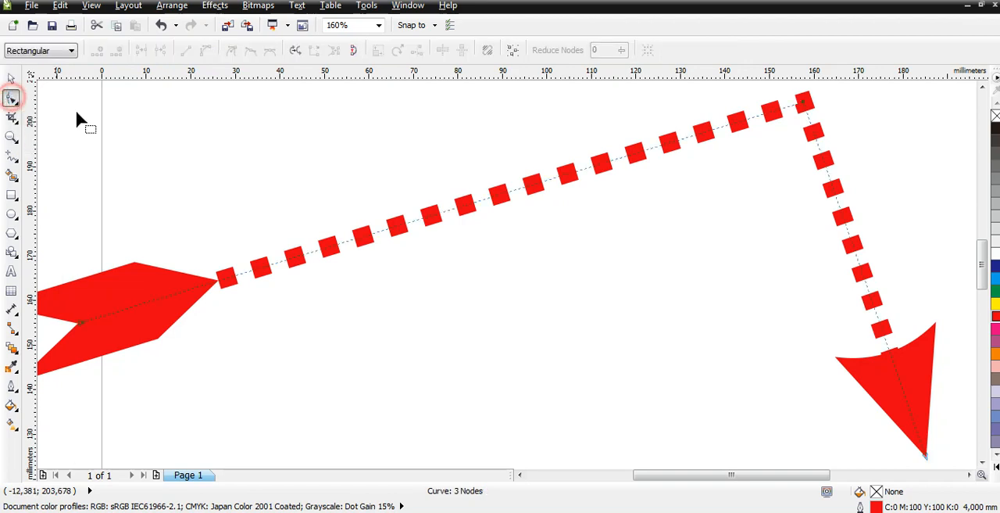
pyautogui.click(805, 102)
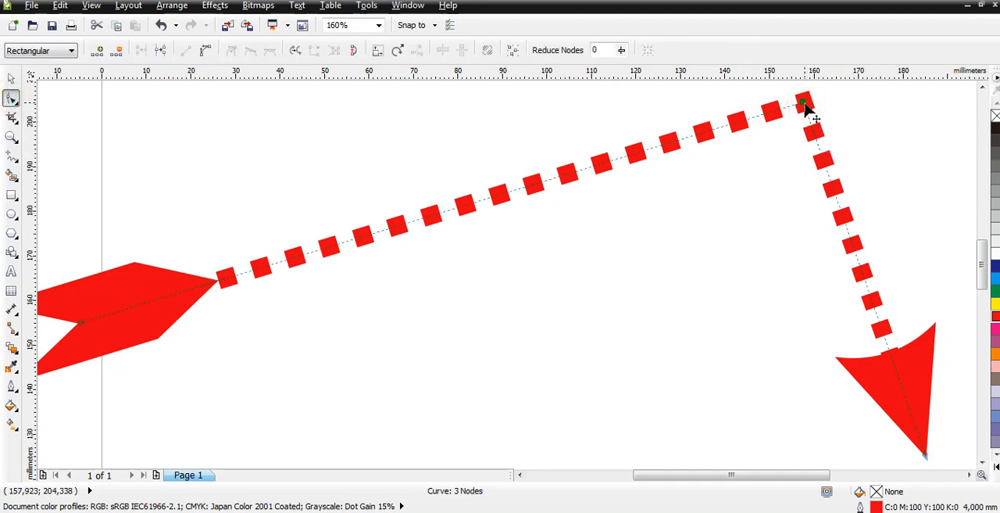
pyautogui.press('Delete')
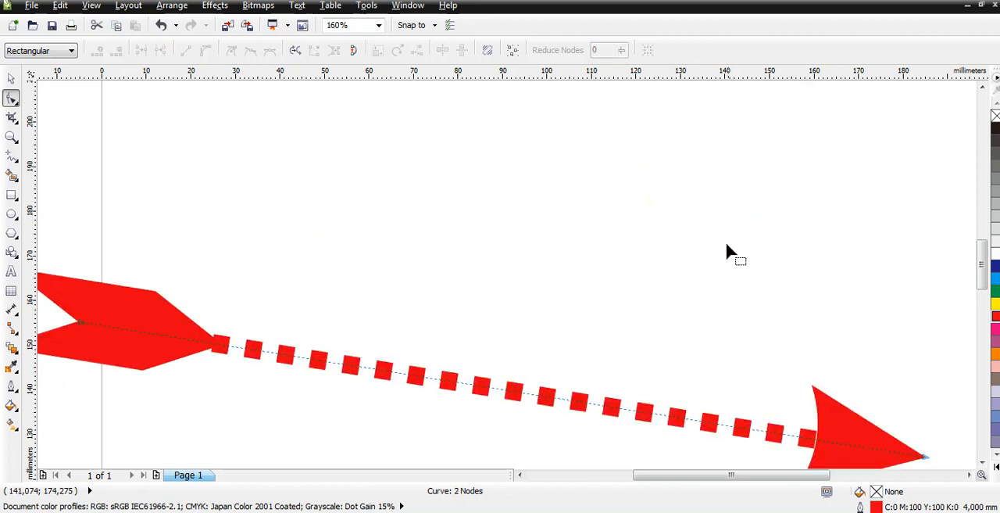
pyautogui.moveTo(922, 455); pyautogui.dragTo(938, 213)
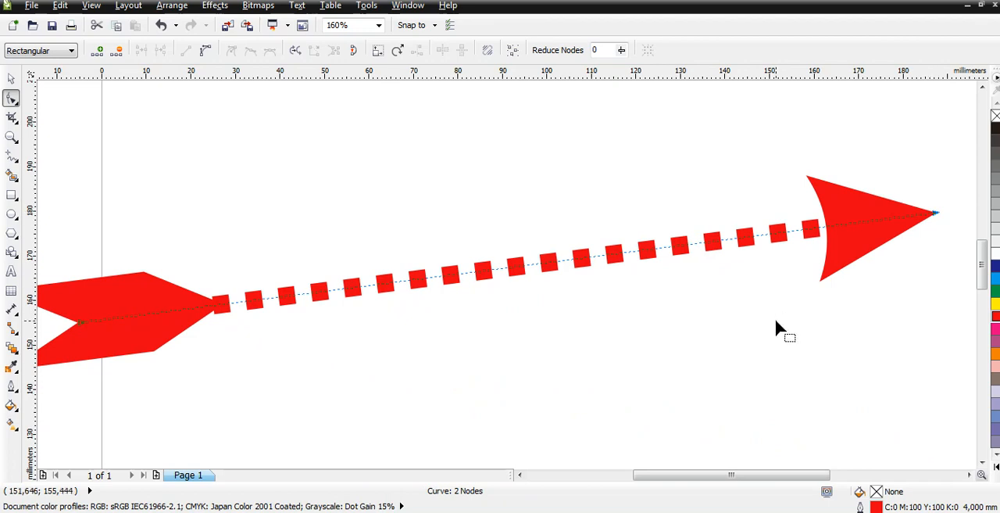
# Add a node near the middle of the dotted line, raise it about 17 mm, and remove it again.
pyautogui.doubleClick(491, 271)
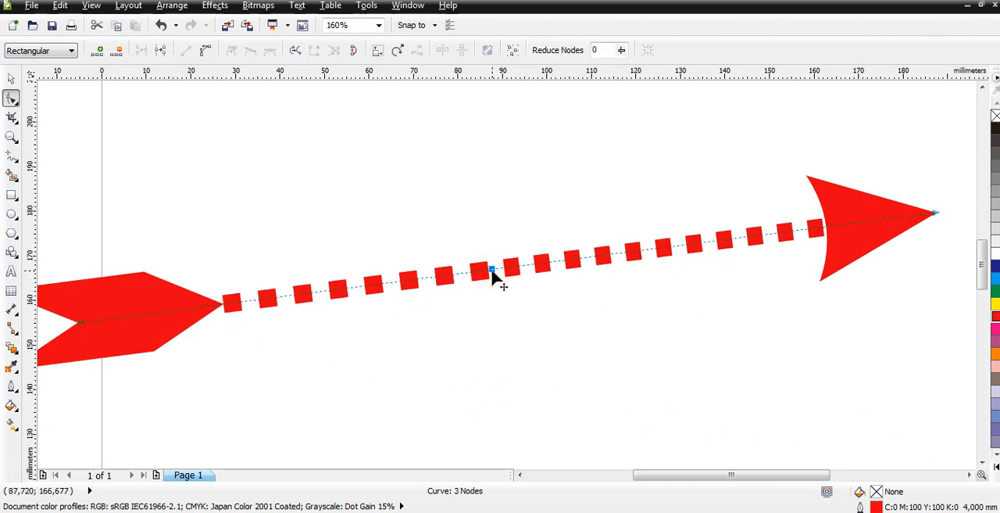
pyautogui.moveTo(492, 271); pyautogui.dragTo(491, 198)
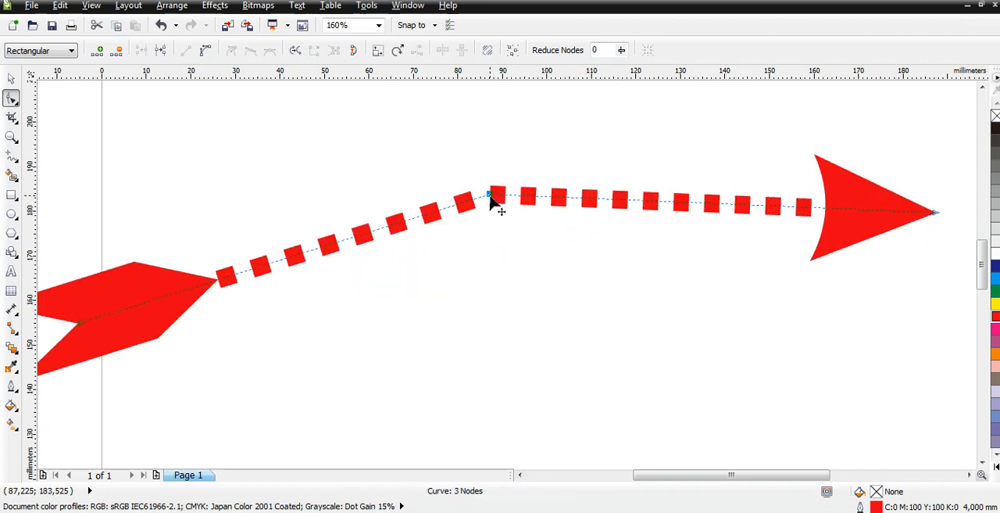
pyautogui.doubleClick(493, 195)
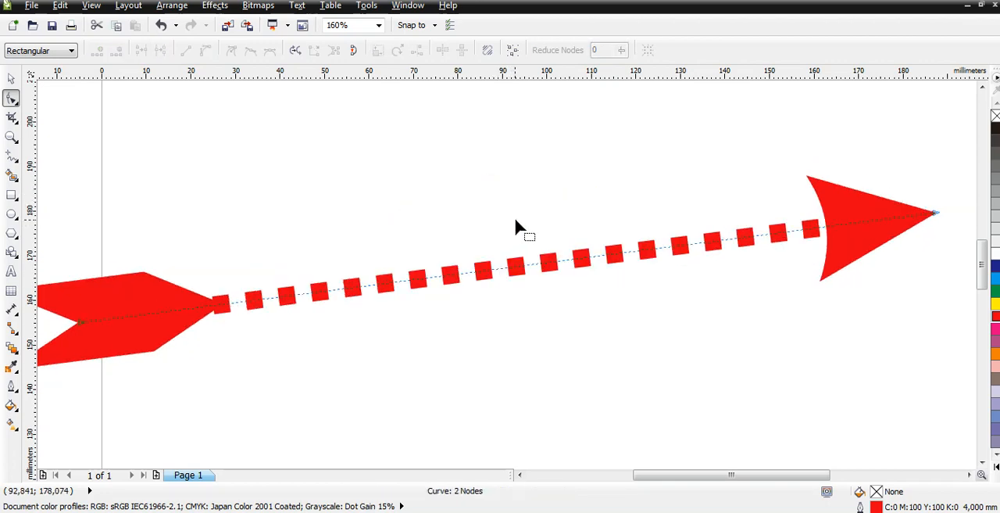
# Lengthen the arrow by moving its tip node well beyond the page's right edge so the shaft runs nearly horizontal.
pyautogui.hotkey('shift', 'F4')
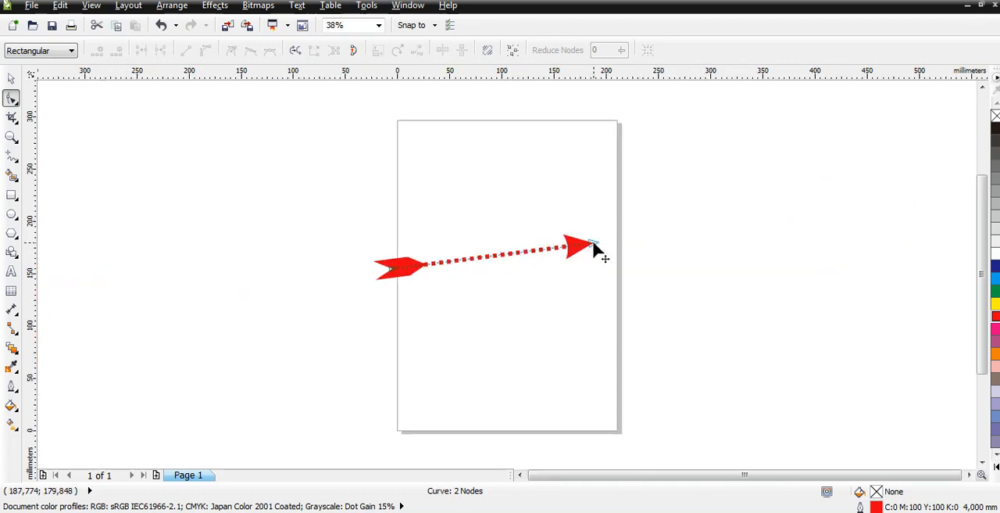
pyautogui.moveTo(593, 246); pyautogui.dragTo(833, 269)
pyautogui.hotkey('shift', 'F2')
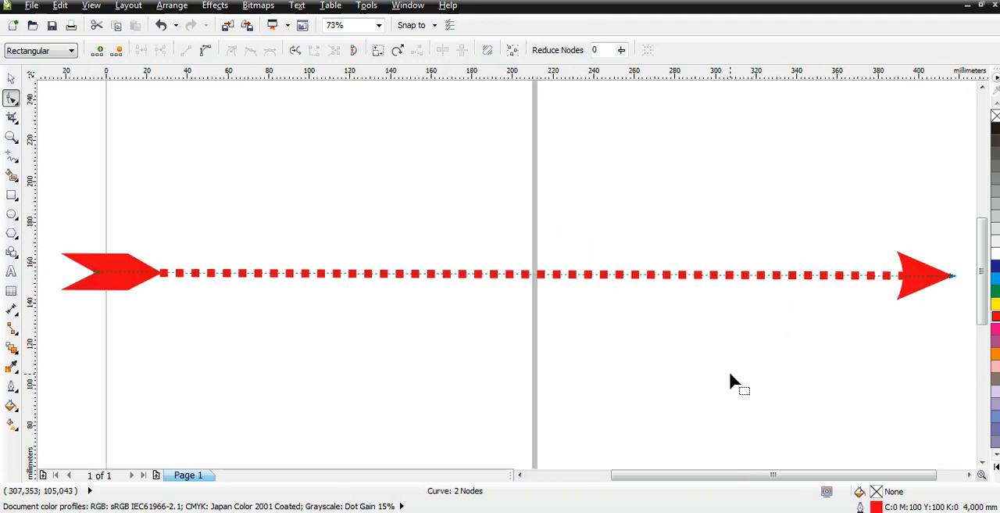
# Convert the arrow's dotted straight segment to a curve.
pyautogui.click(502, 274)
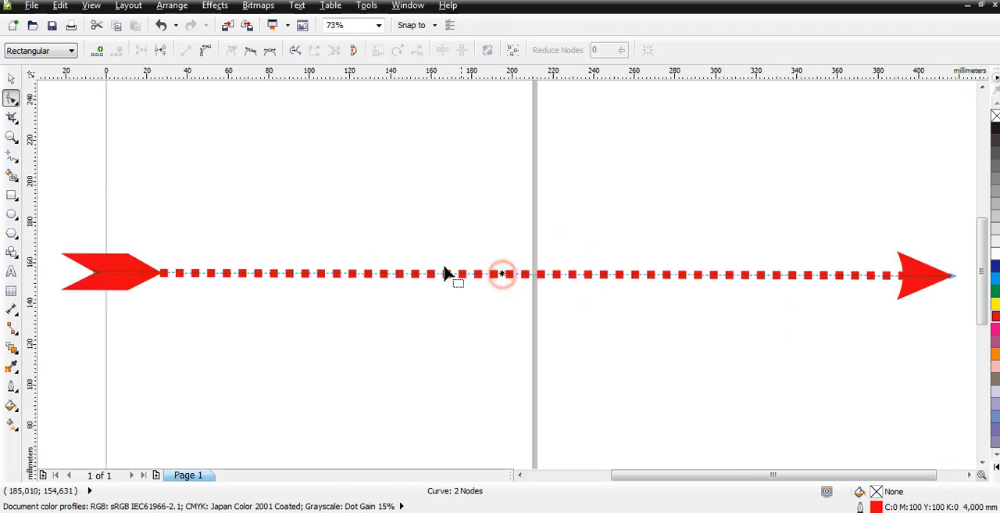
pyautogui.click(206, 53)
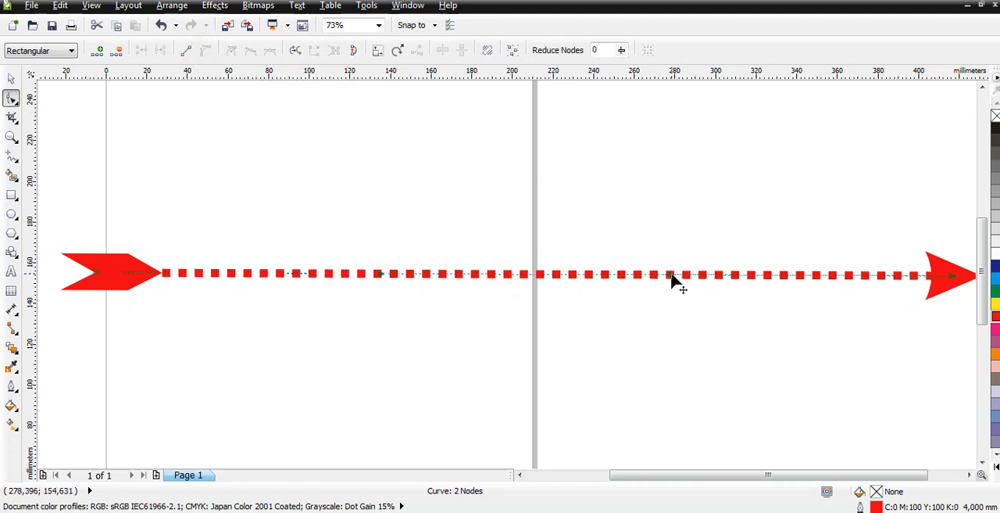
# Bend the dotted arrow into an S-curve by pulling its tip-side control handle up and its tail-side handle down.
pyautogui.moveTo(670, 278); pyautogui.dragTo(685, 104)
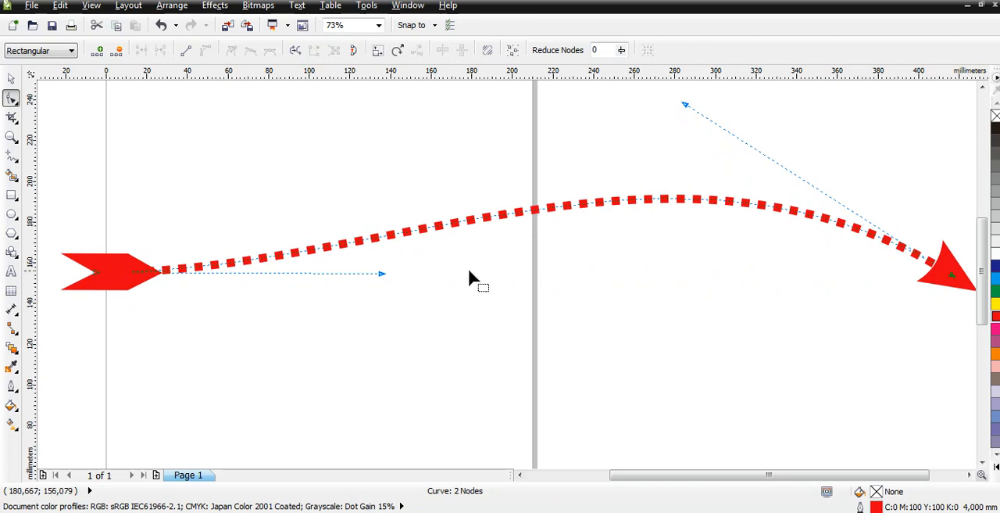
pyautogui.moveTo(380, 273); pyautogui.dragTo(505, 451)
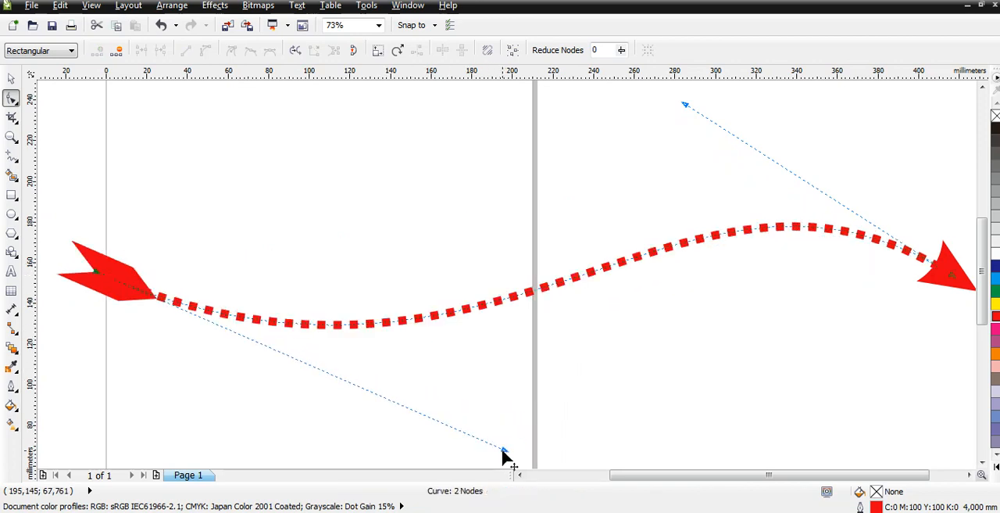
pyautogui.press('space')
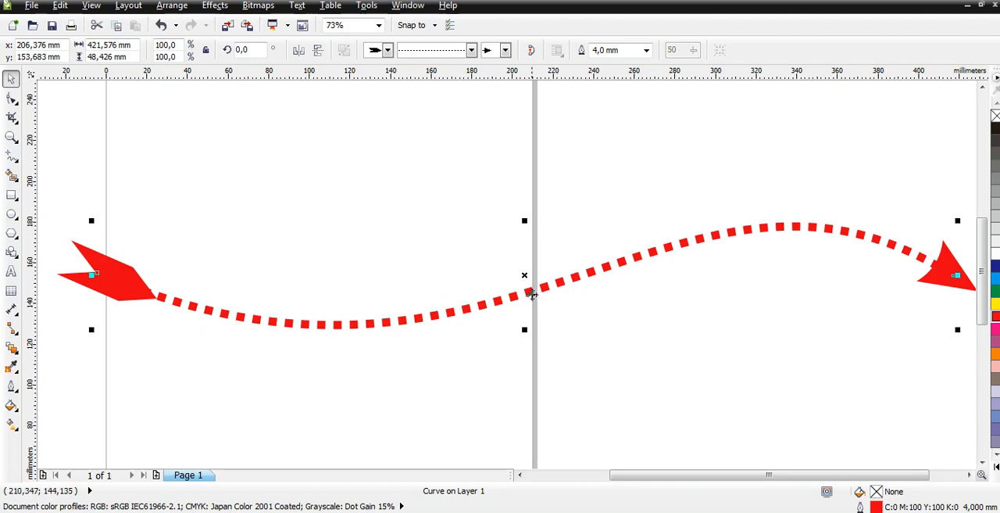
# Delete the dotted arrow and draw a straight line sloping down to the right with the Freehand tool, about 111 by 87 mm.
pyautogui.moveTo(532, 295); pyautogui.dragTo(509, 284)
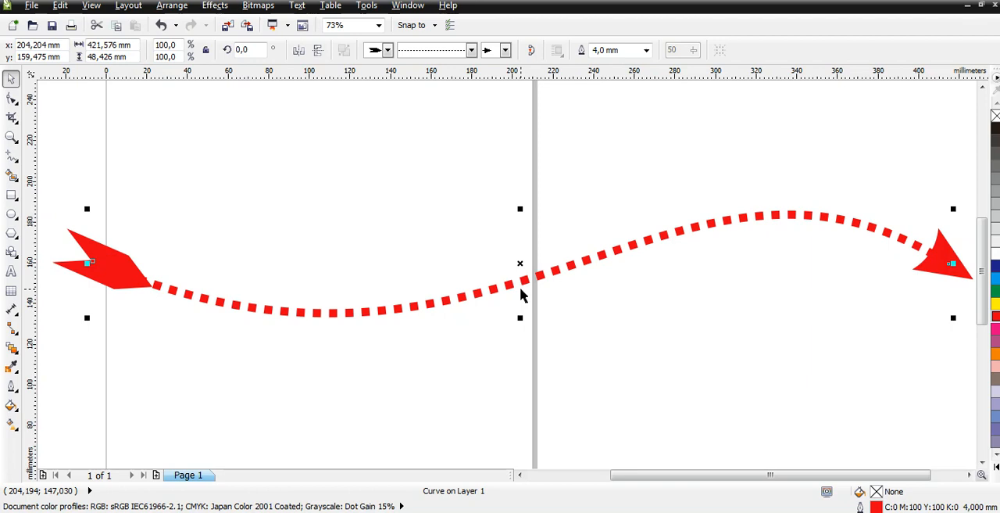
pyautogui.press('Delete')
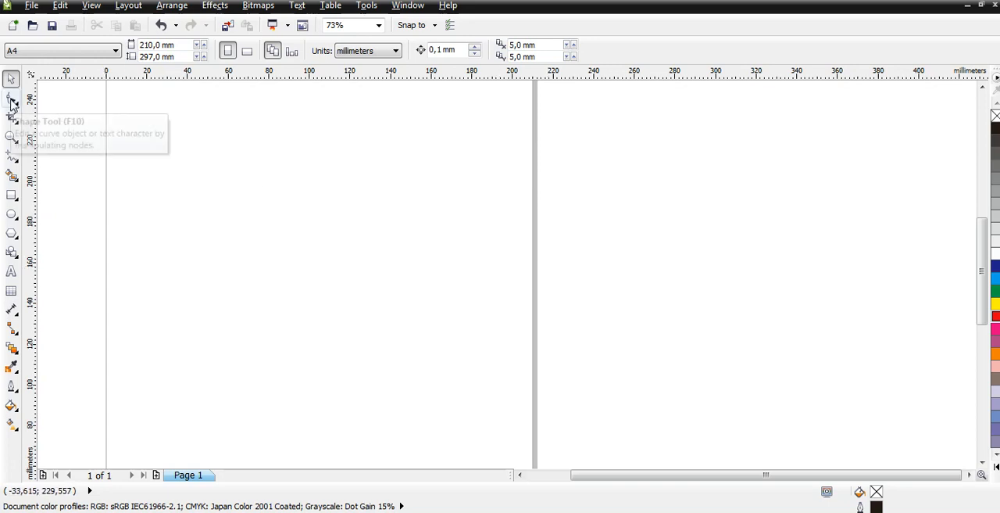
pyautogui.click(11, 156)
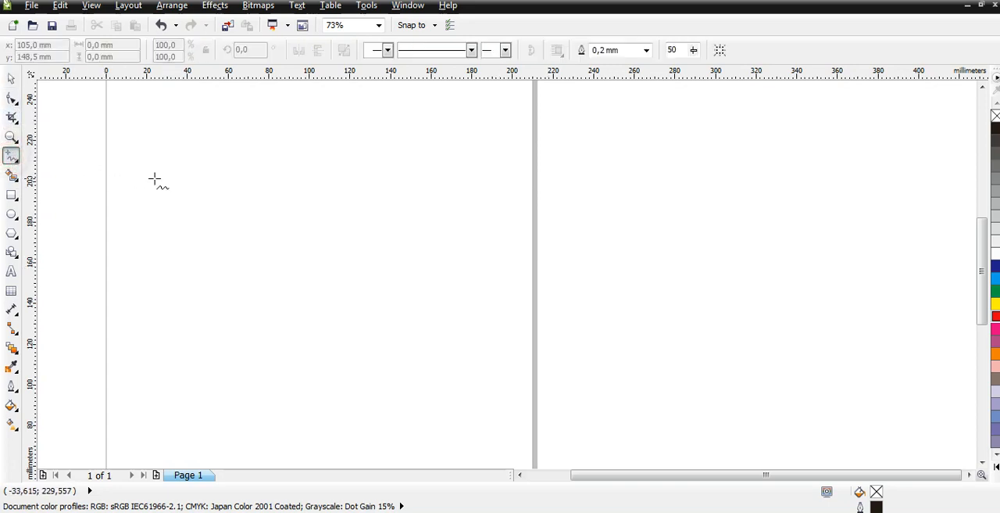
pyautogui.click(131, 194)
pyautogui.click(357, 369)
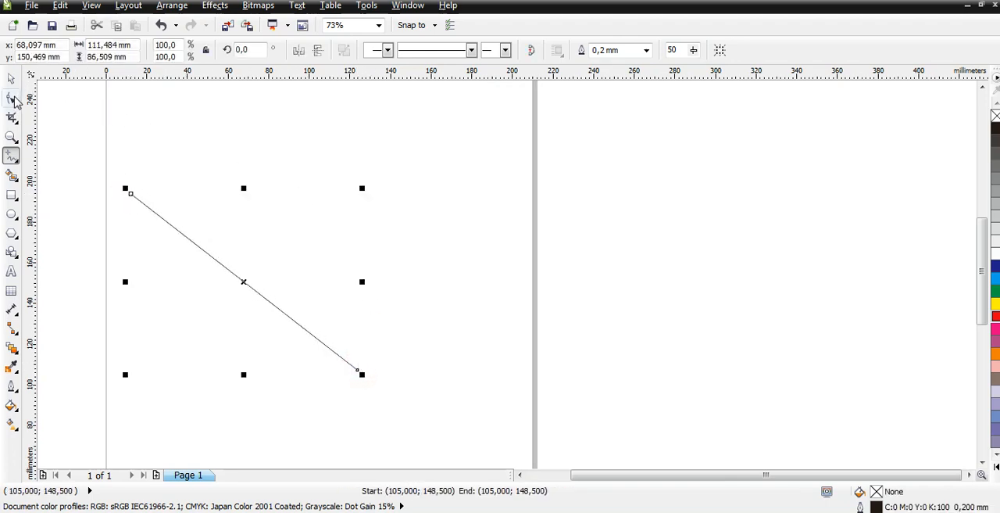
# Reshape the line into a Z by adding two corner nodes and pulling the end node in to about X 88, Y 109 mm.
pyautogui.click(11, 97)
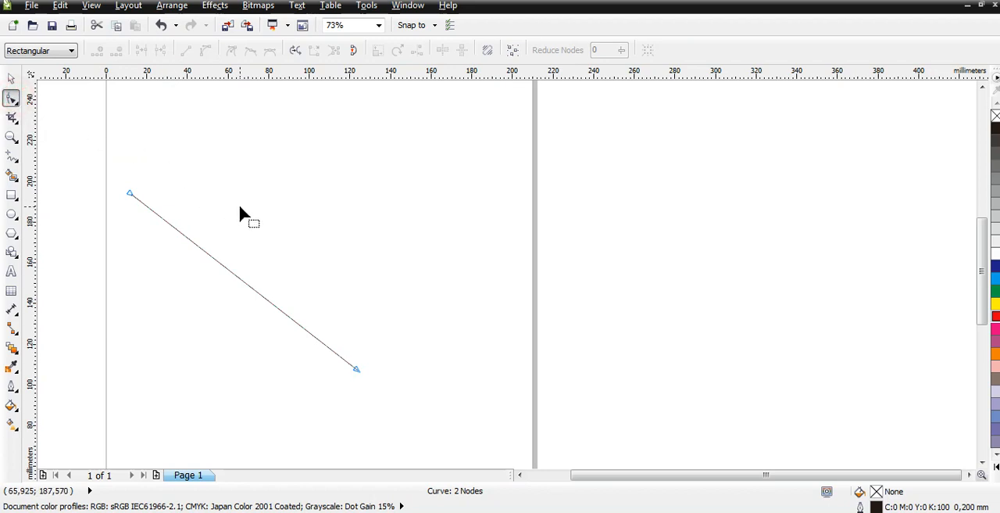
pyautogui.doubleClick(192, 243)
pyautogui.moveTo(193, 244); pyautogui.dragTo(278, 197)
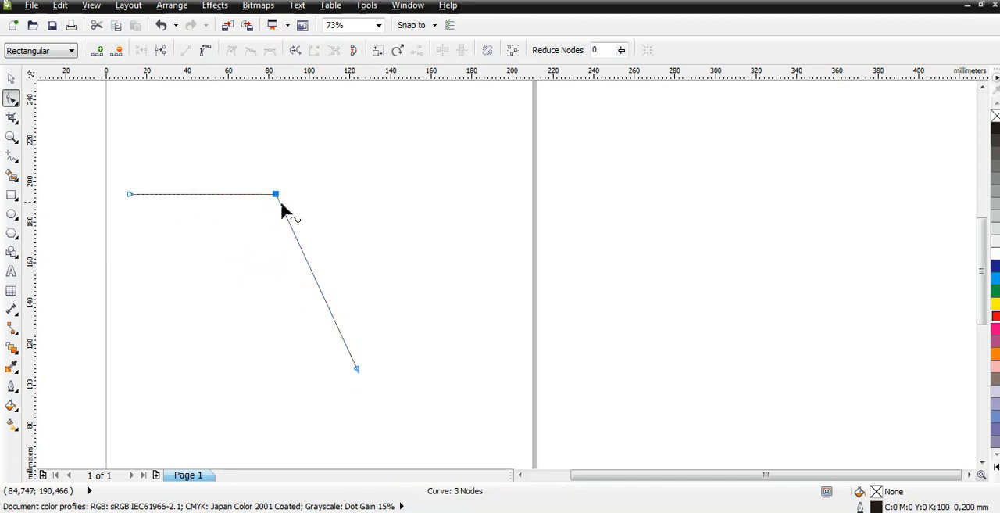
pyautogui.doubleClick(309, 268)
pyautogui.moveTo(308, 268); pyautogui.dragTo(139, 362)
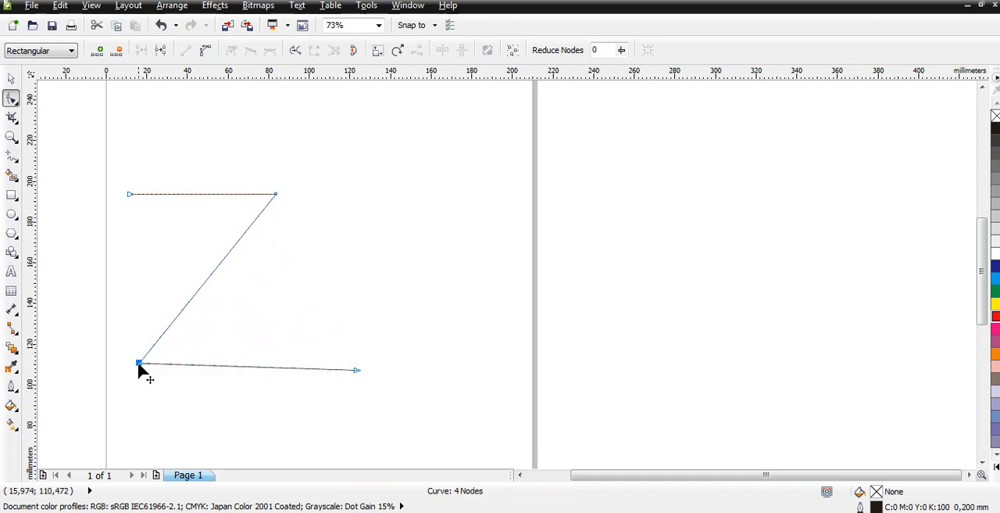
pyautogui.moveTo(353, 372); pyautogui.dragTo(284, 364)
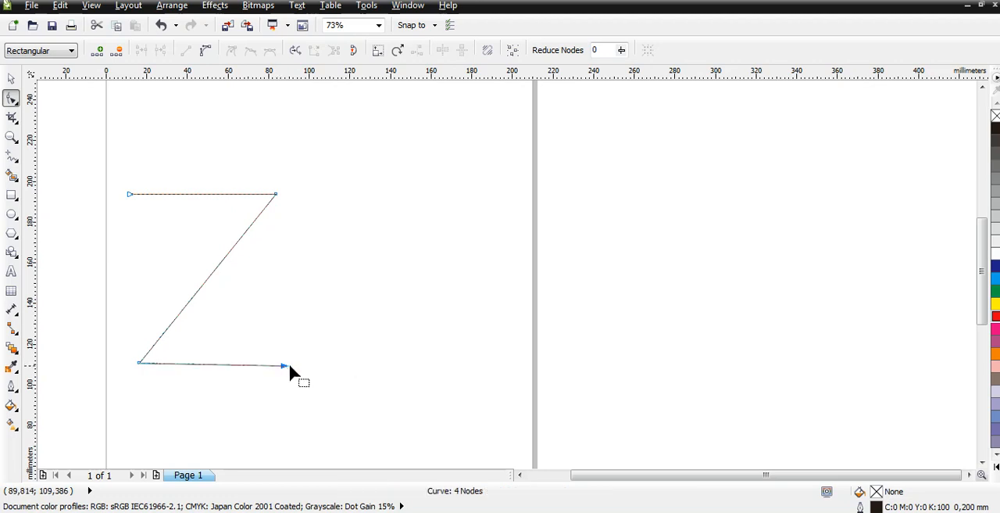
pyautogui.click(338, 288)
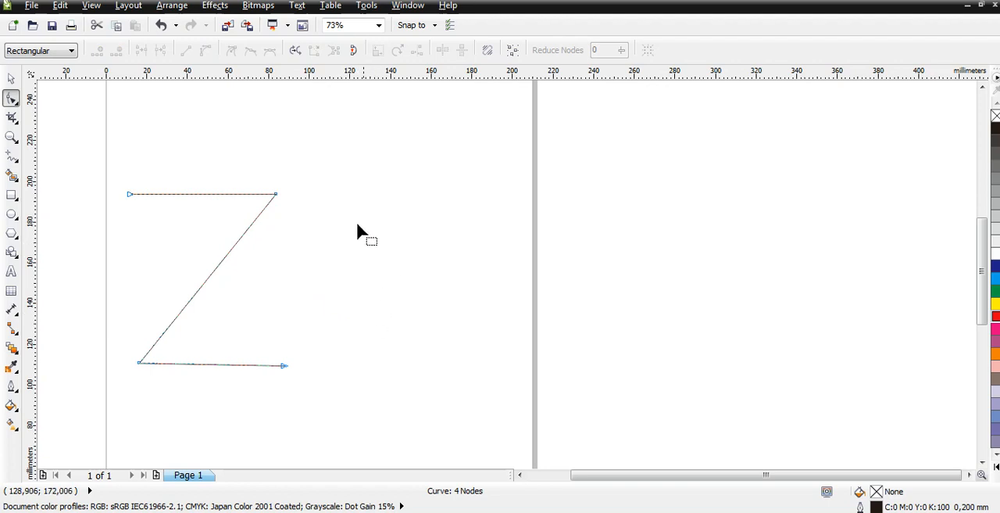
# Convert the Z's upper stroke to a curve and raise both control handles to form a rounded arch.
pyautogui.click(198, 194)
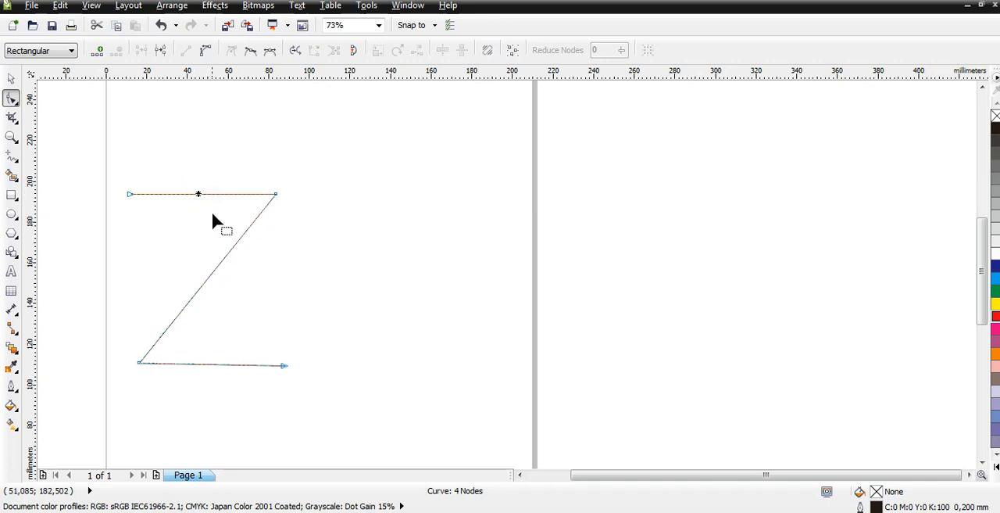
pyautogui.click(206, 50)
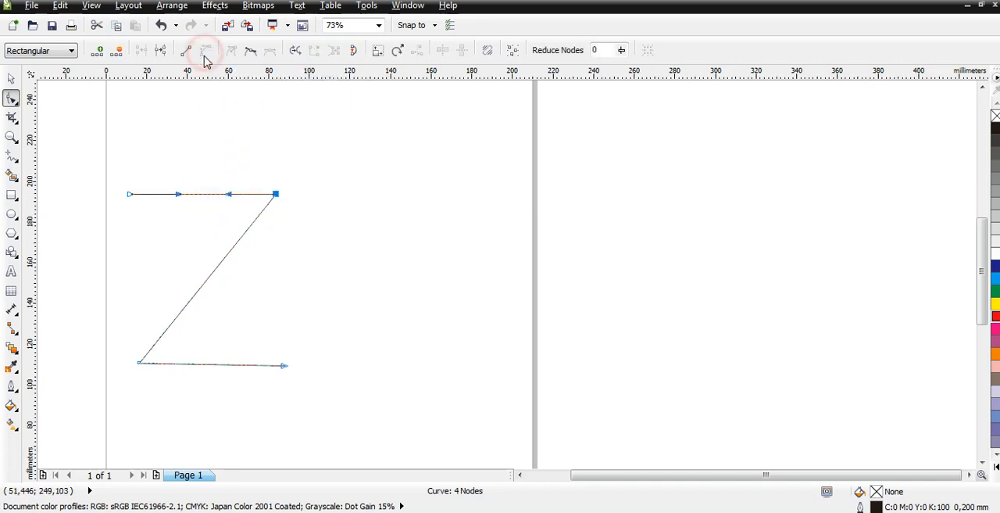
pyautogui.moveTo(178, 195); pyautogui.dragTo(130, 119)
pyautogui.moveTo(228, 195); pyautogui.dragTo(274, 126)
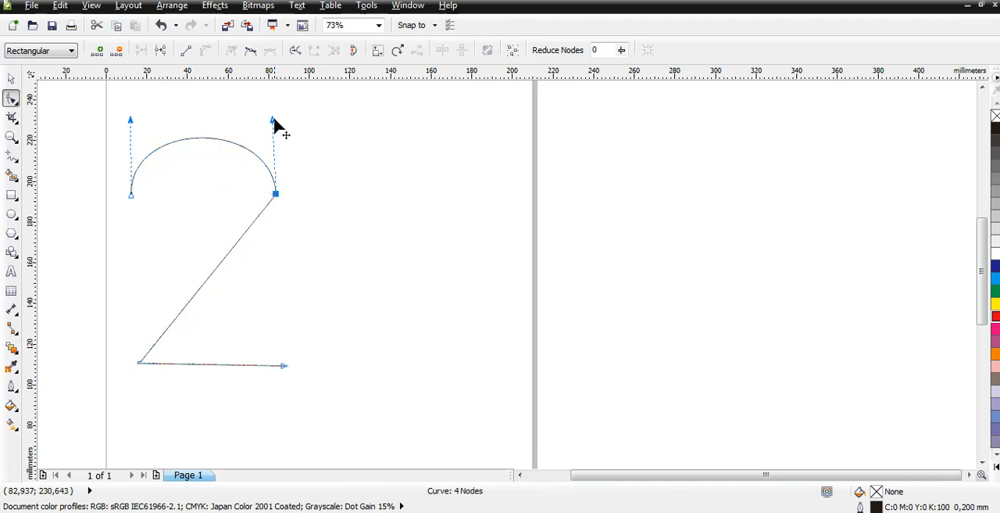
# Convert the diagonal stroke to a curve and adjust its two handles so it flows smoothly from the arch like a 2.
pyautogui.click(218, 263)
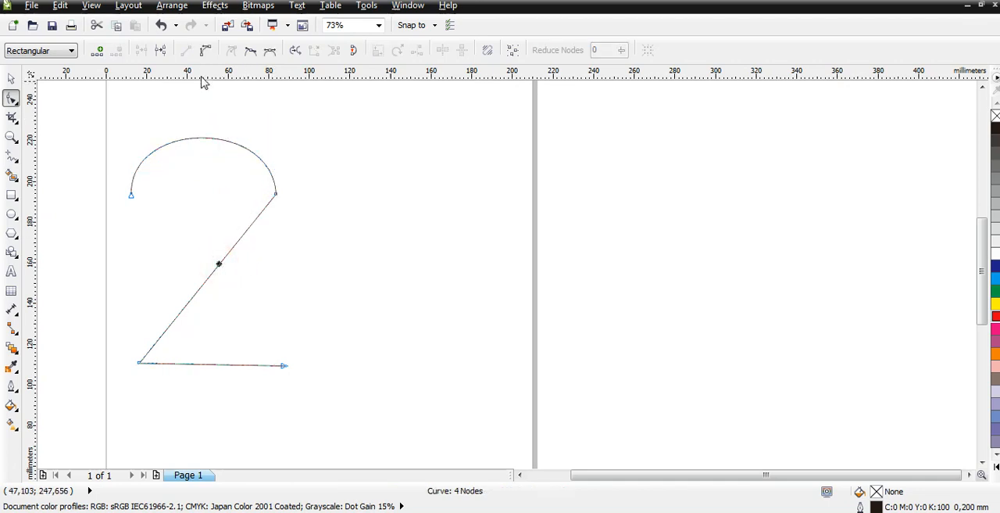
pyautogui.click(206, 50)
pyautogui.moveTo(231, 250); pyautogui.dragTo(281, 285)
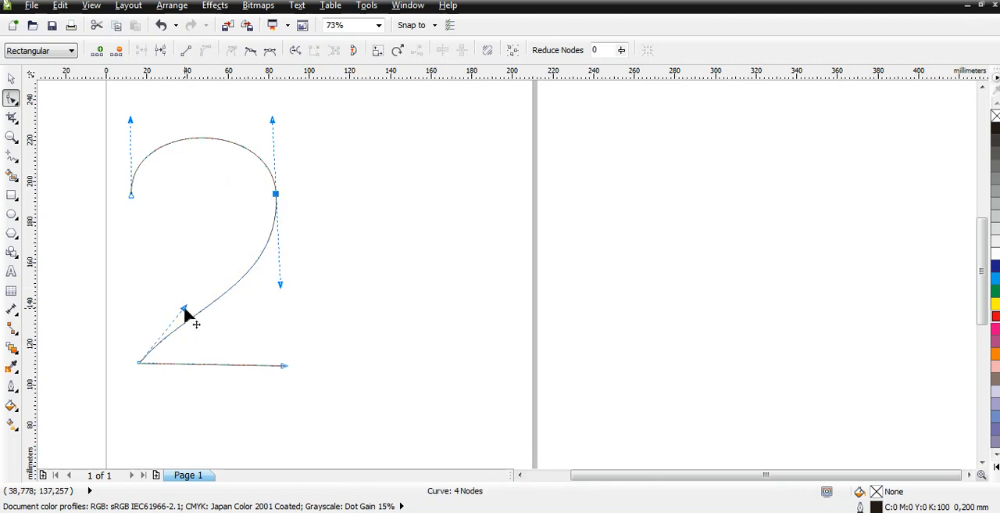
pyautogui.moveTo(186, 312); pyautogui.dragTo(144, 282)
# Raise the base stroke's end node slightly, convert the stroke to a curve and bend it into a gentle wave.
pyautogui.moveTo(284, 365); pyautogui.dragTo(288, 358)
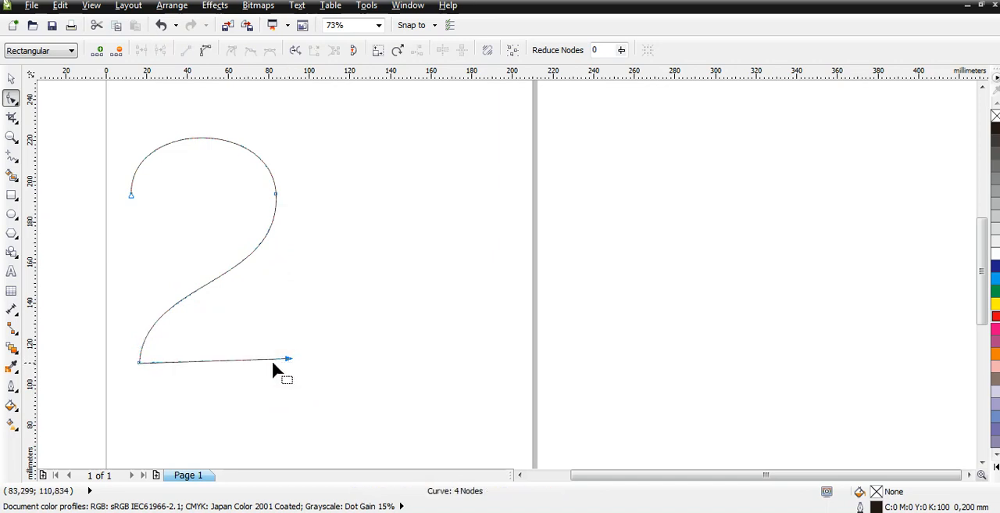
pyautogui.click(233, 363)
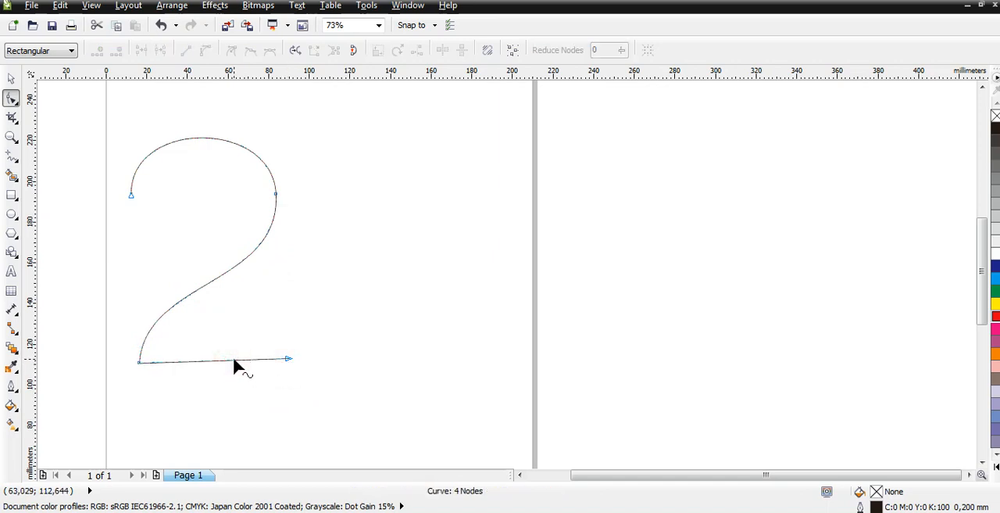
pyautogui.click(234, 360)
pyautogui.click(204, 51)
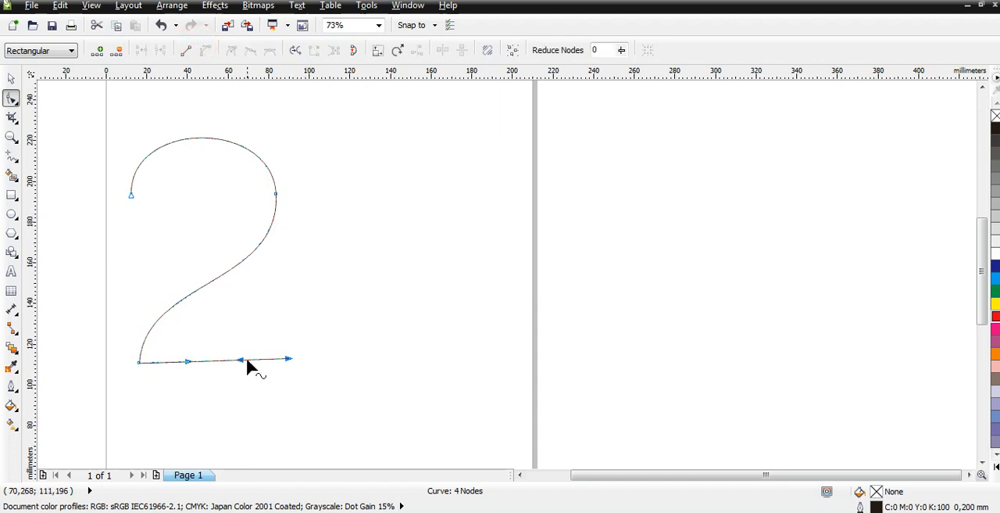
pyautogui.moveTo(189, 361); pyautogui.dragTo(207, 321)
pyautogui.moveTo(238, 359); pyautogui.dragTo(287, 358)
# Give the 2 a red outline, trying a 2.5 mm width and settling on 5.0 mm.
pyautogui.click(11, 78)
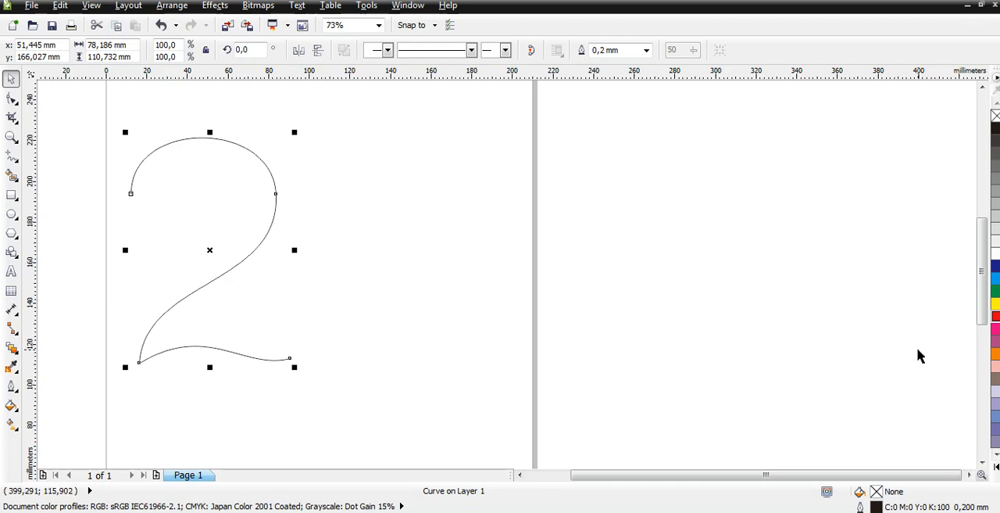
pyautogui.rightClick(996, 316)
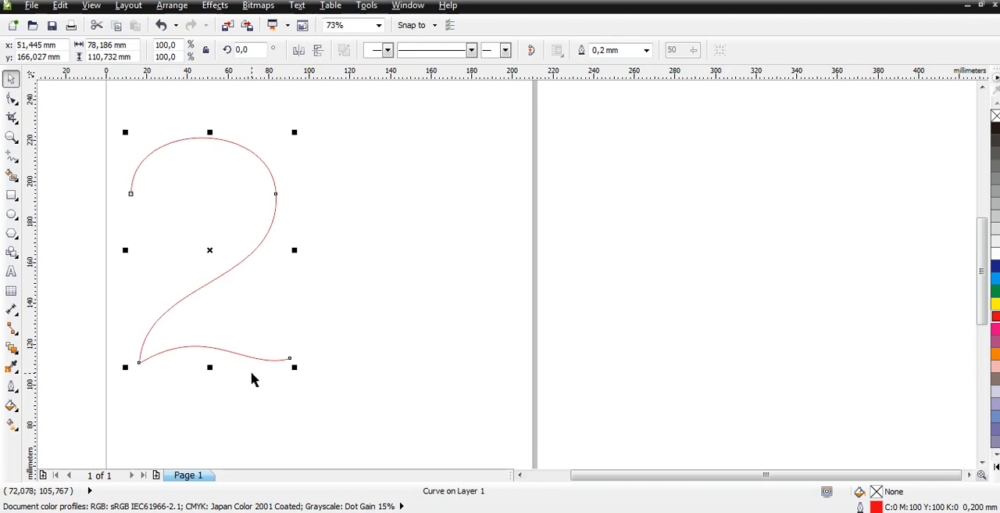
pyautogui.click(646, 51)
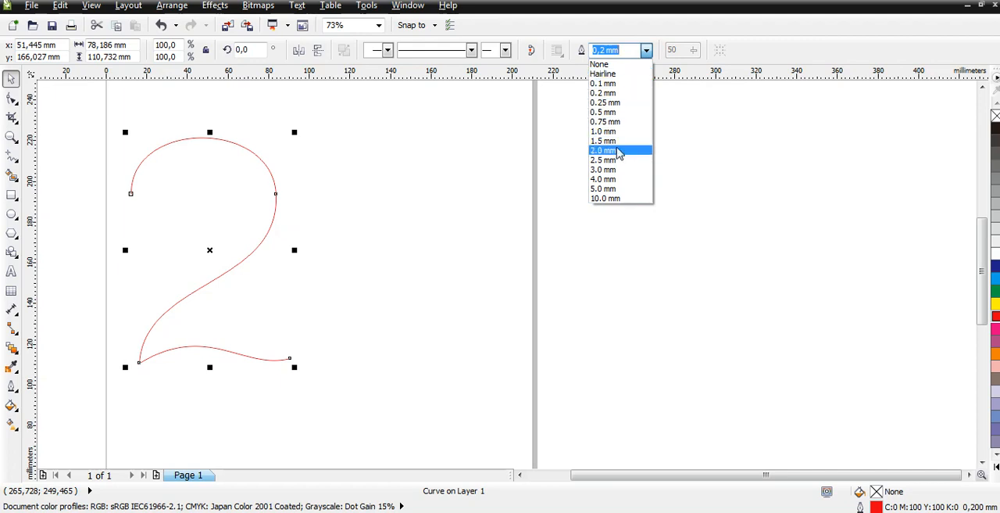
pyautogui.click(617, 160)
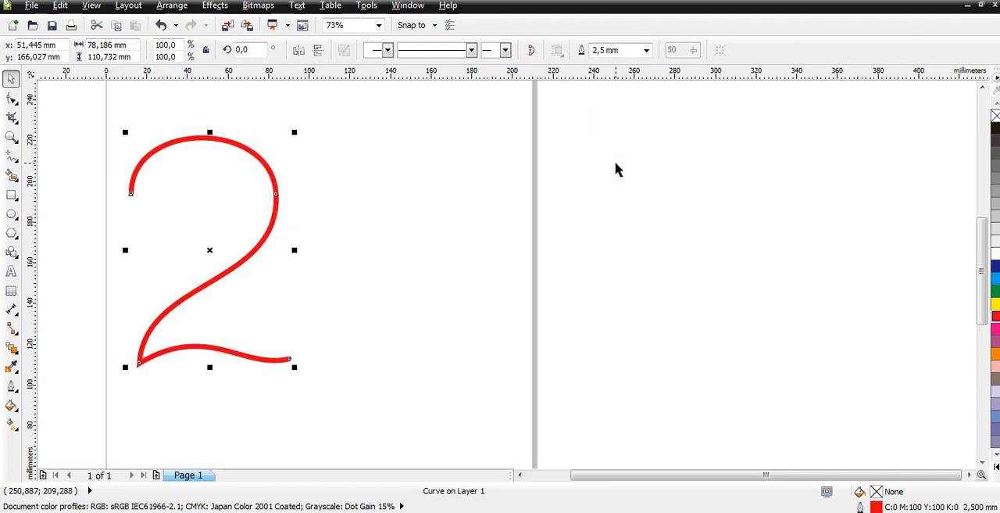
pyautogui.click(647, 50)
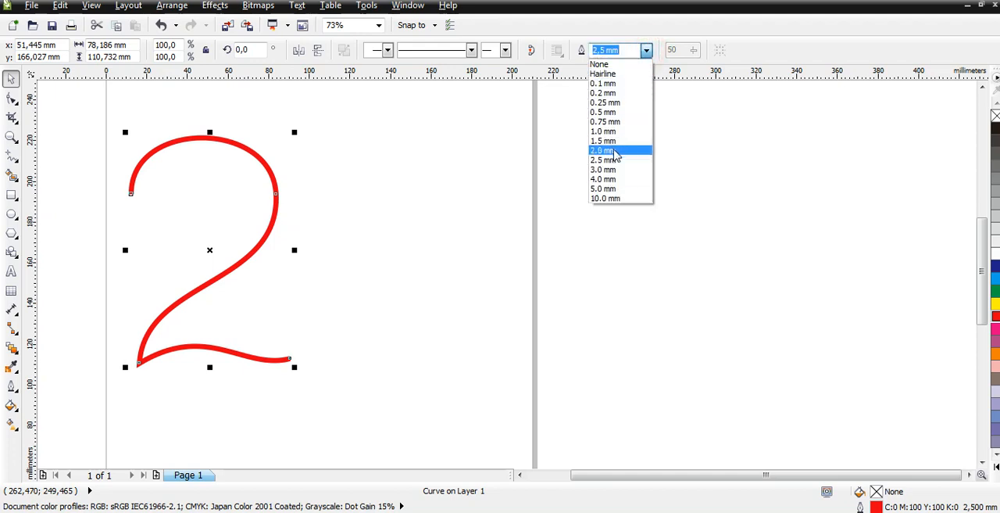
pyautogui.click(615, 189)
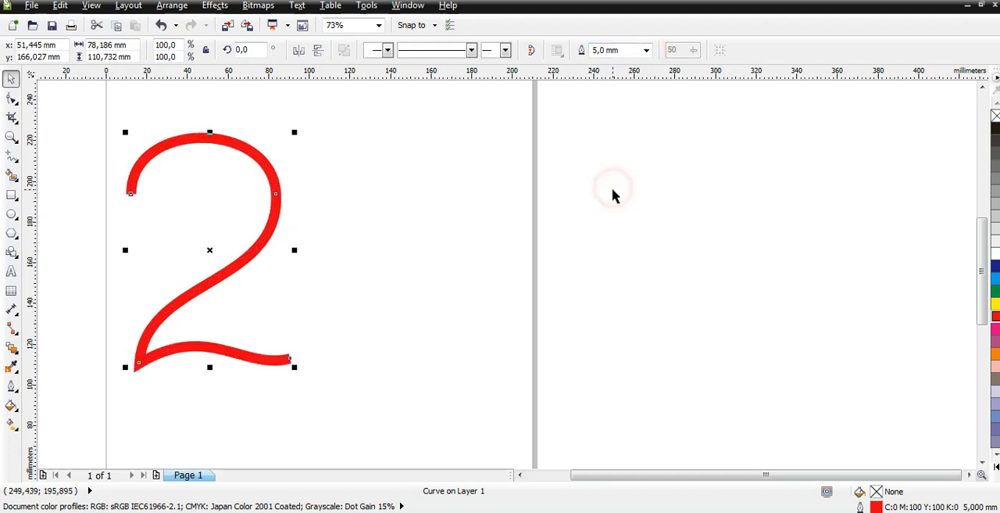
pyautogui.click(610, 216)
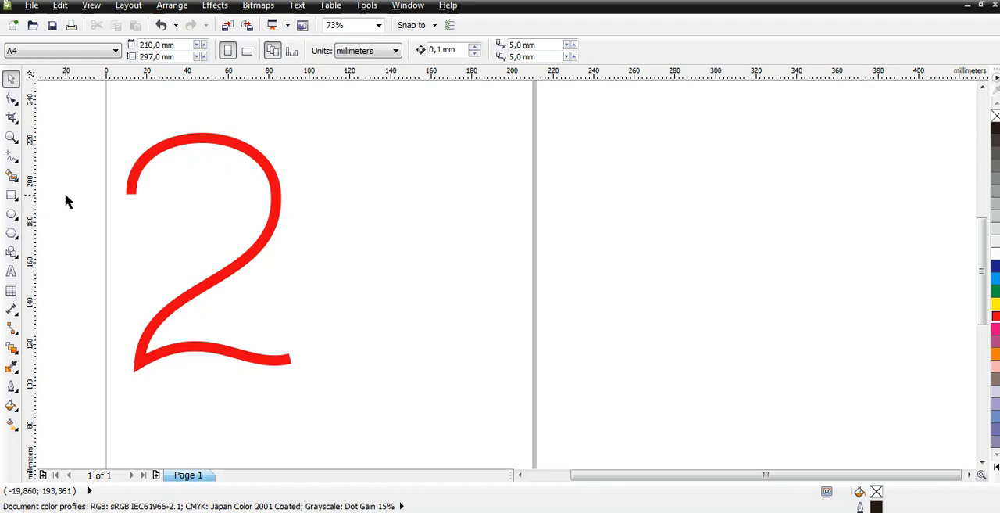
# Move the red 2 about 47 mm to the right, to about X 99, Y 165 mm, and deselect it.
pyautogui.moveTo(630, 475); pyautogui.dragTo(582, 482)
pyautogui.click(497, 247)
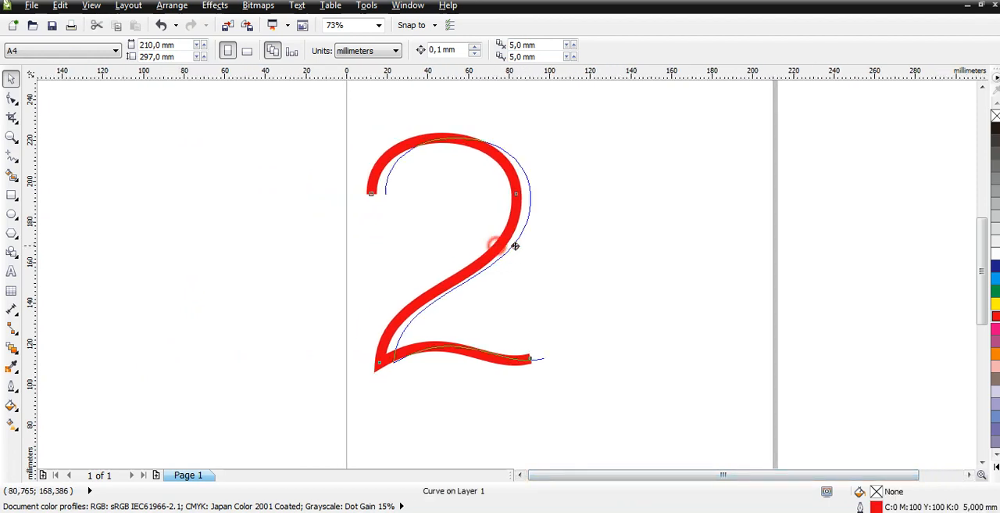
pyautogui.moveTo(515, 247); pyautogui.dragTo(595, 248)
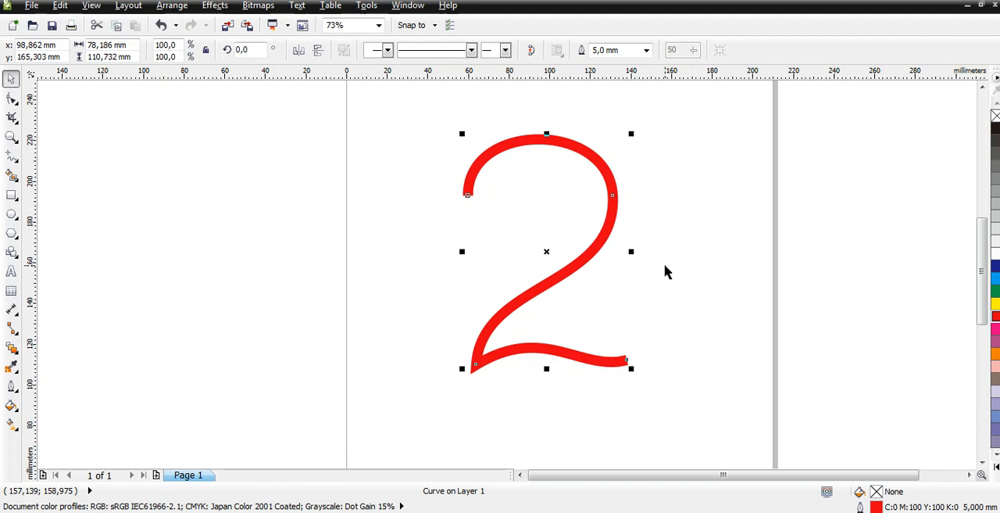
pyautogui.click(677, 269)
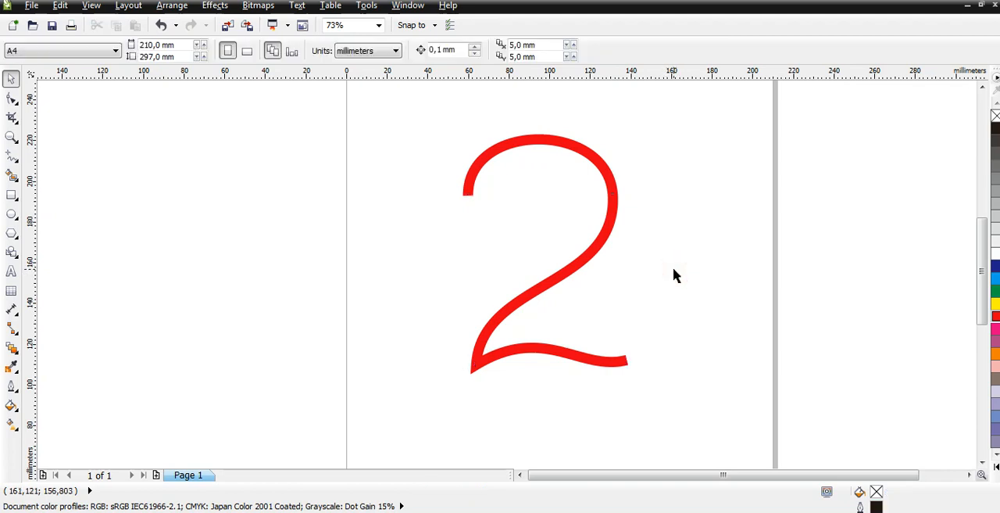